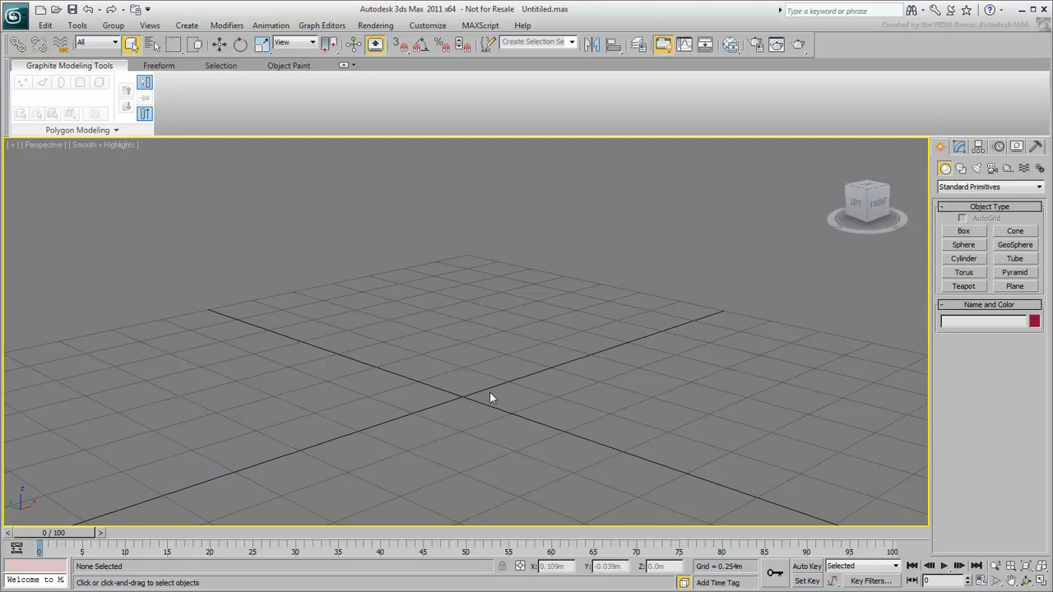
# Create a box at the centre of the grid, about 1.01 m long, 1.03 m wide and 0.81 m high.
pyautogui.click(964, 231)
pyautogui.moveTo(301, 406); pyautogui.dragTo(689, 409)
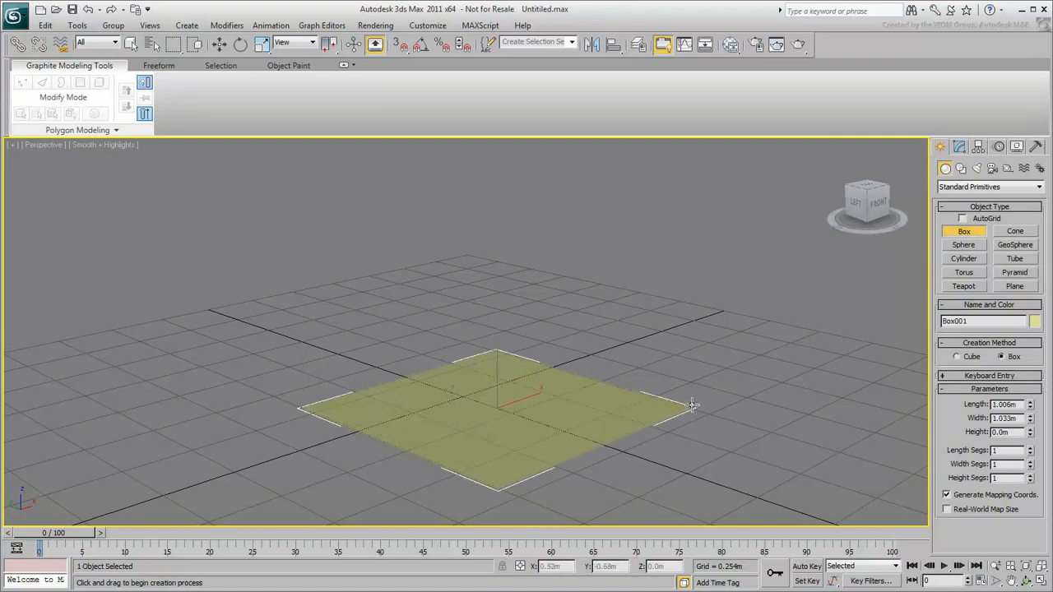
pyautogui.click(725, 181)
# Change the box's object color to teal from the 3ds Max palette.
pyautogui.click(959, 148)
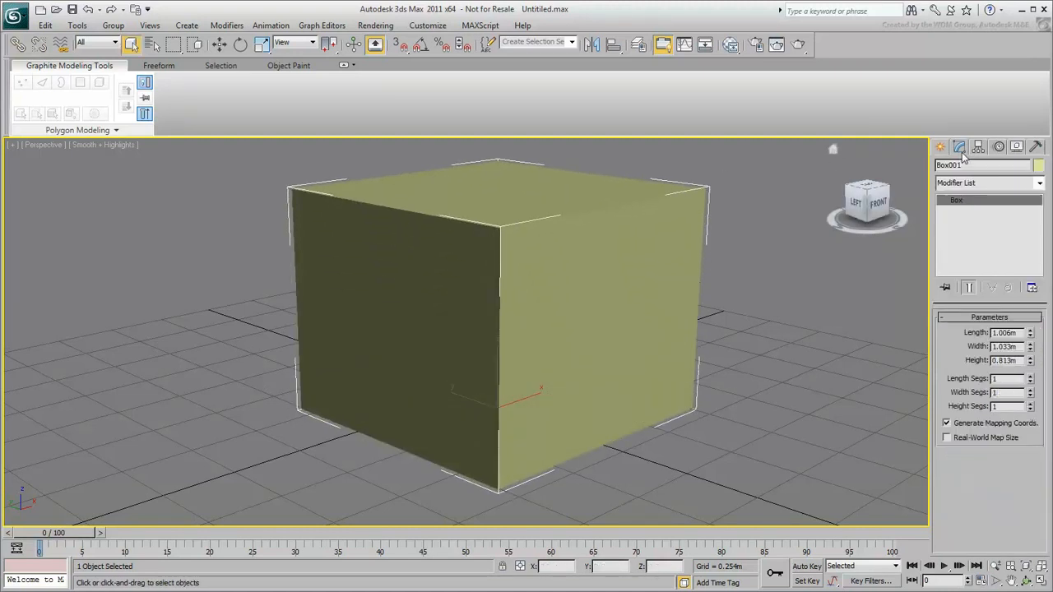
pyautogui.click(1039, 166)
pyautogui.click(535, 281)
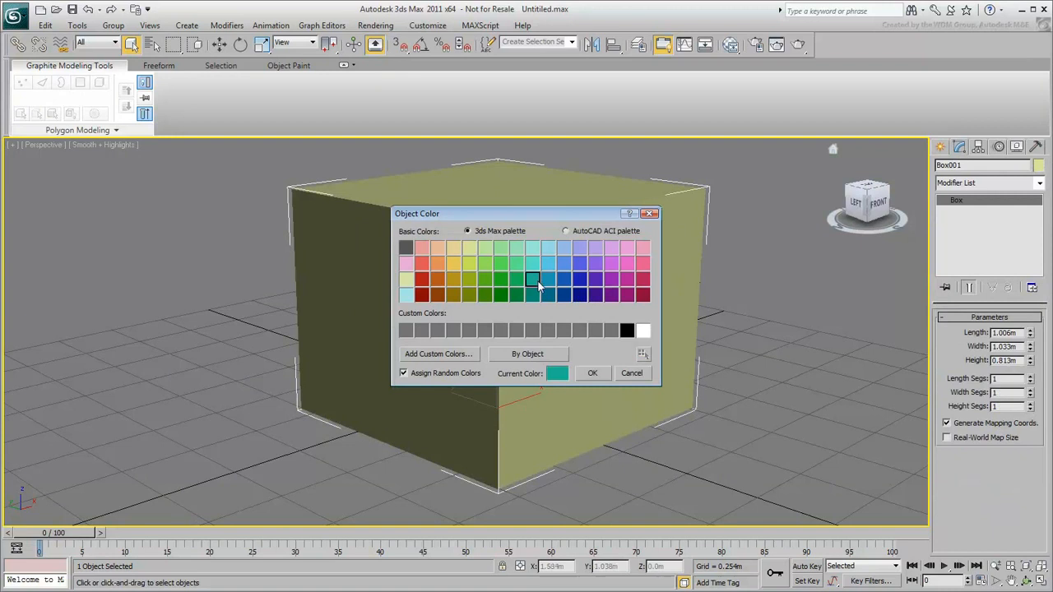
pyautogui.click(595, 373)
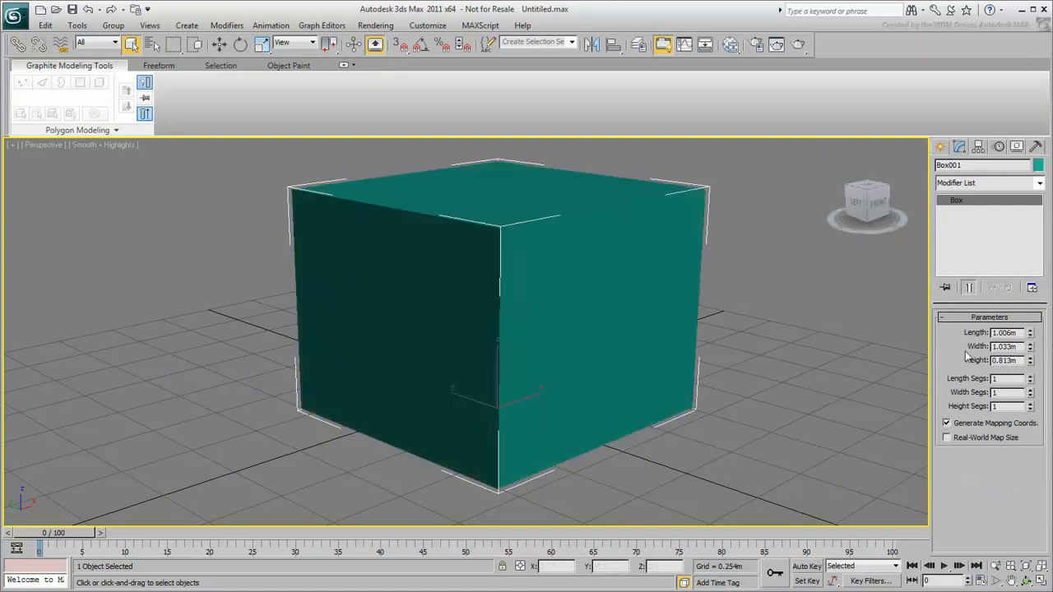
# Reduce the box to about 0.654 m by 0.692 m by 0.536 m and convert it to an Editable Poly.
pyautogui.moveTo(1029, 335); pyautogui.dragTo(1031, 385)
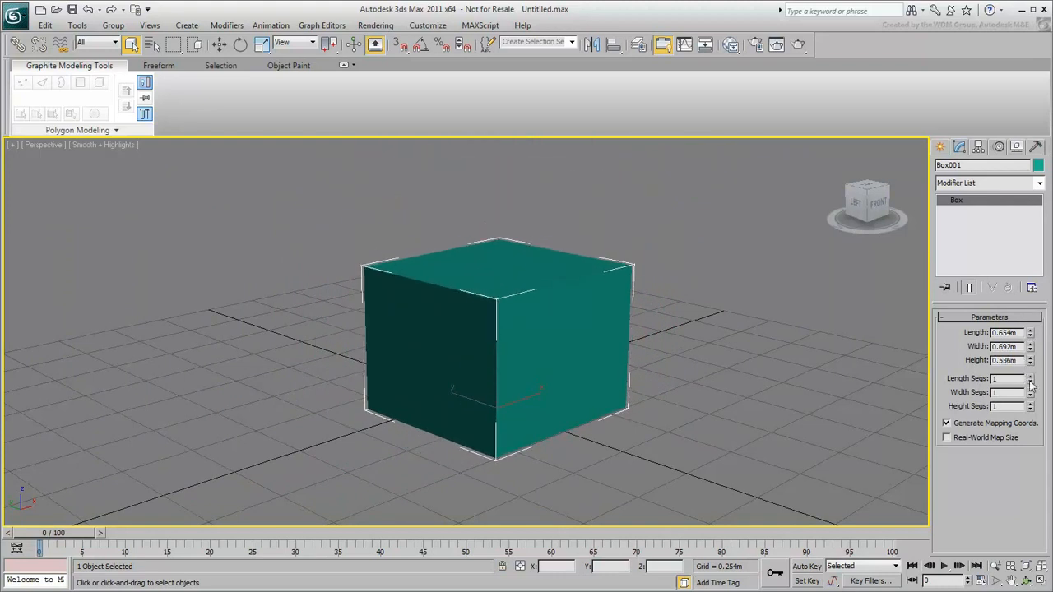
pyautogui.rightClick(486, 257)
pyautogui.moveTo(540, 375)
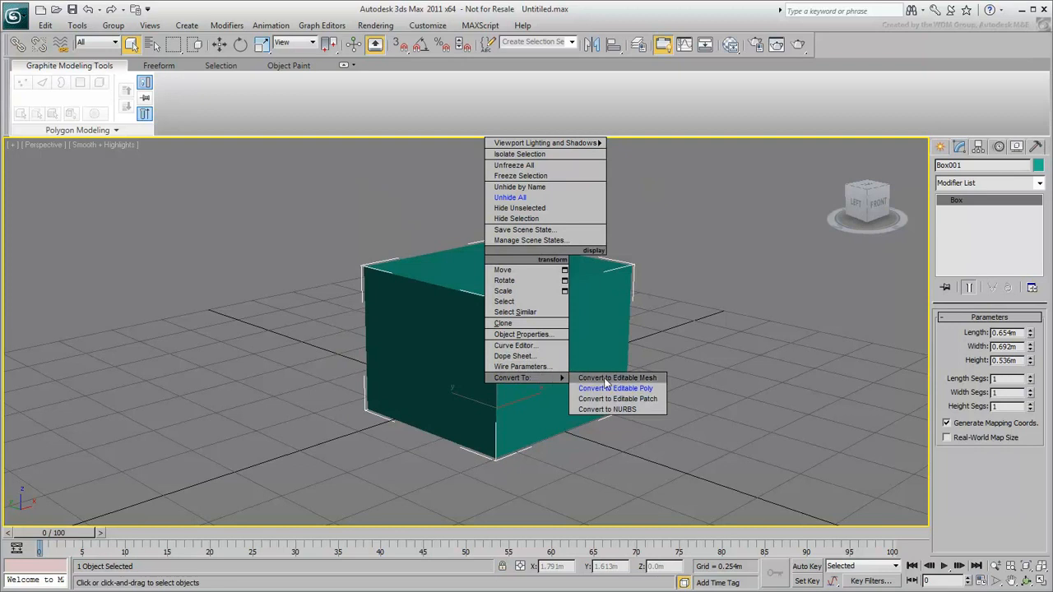
pyautogui.click(660, 387)
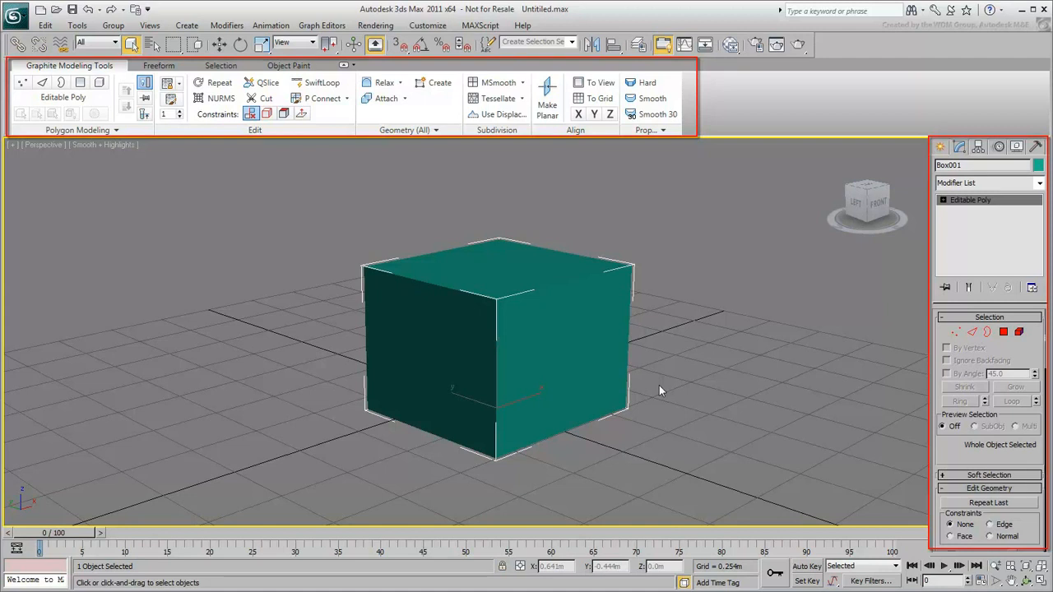
# Minimize the modeling ribbon to its panel titles and widen the command panel to two columns.
pyautogui.click(346, 66)
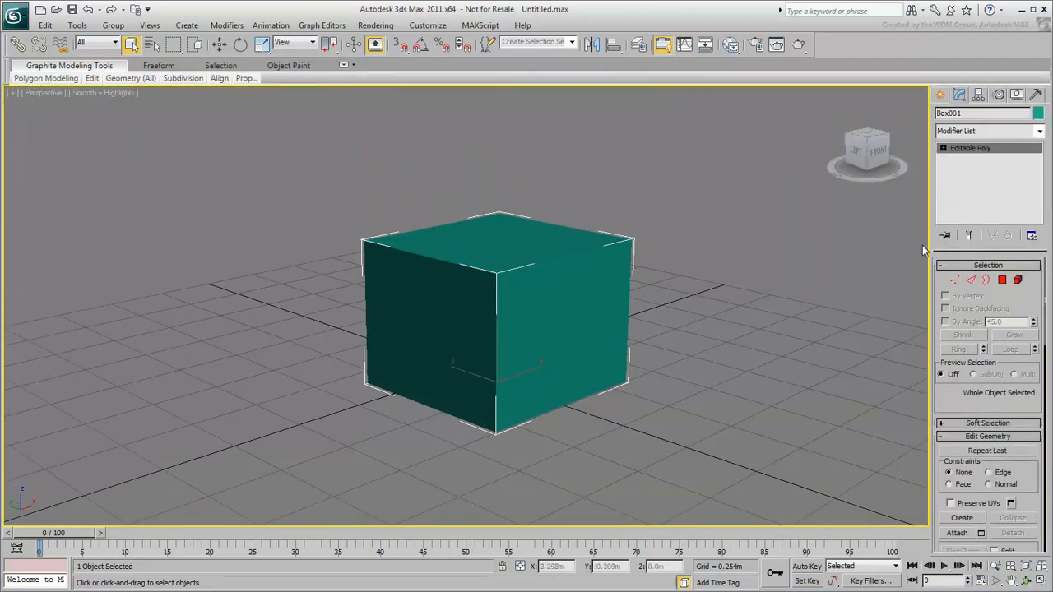
pyautogui.moveTo(928, 242); pyautogui.dragTo(878, 241)
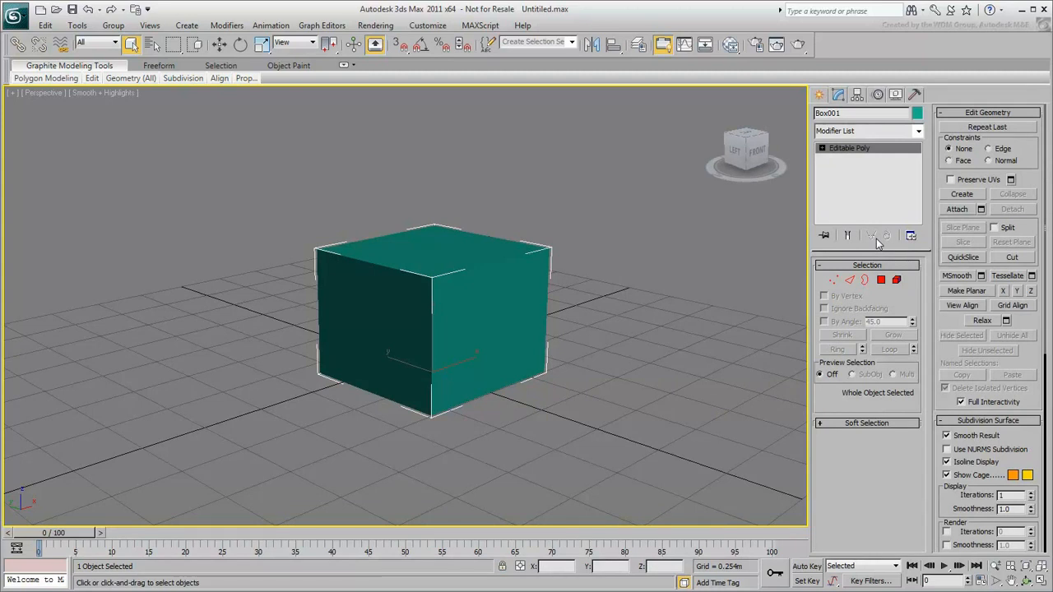
# Display edged faces and expand the Editable Poly's sub-object levels, going through Vertex, Edge and Polygon.
pyautogui.press('F4')
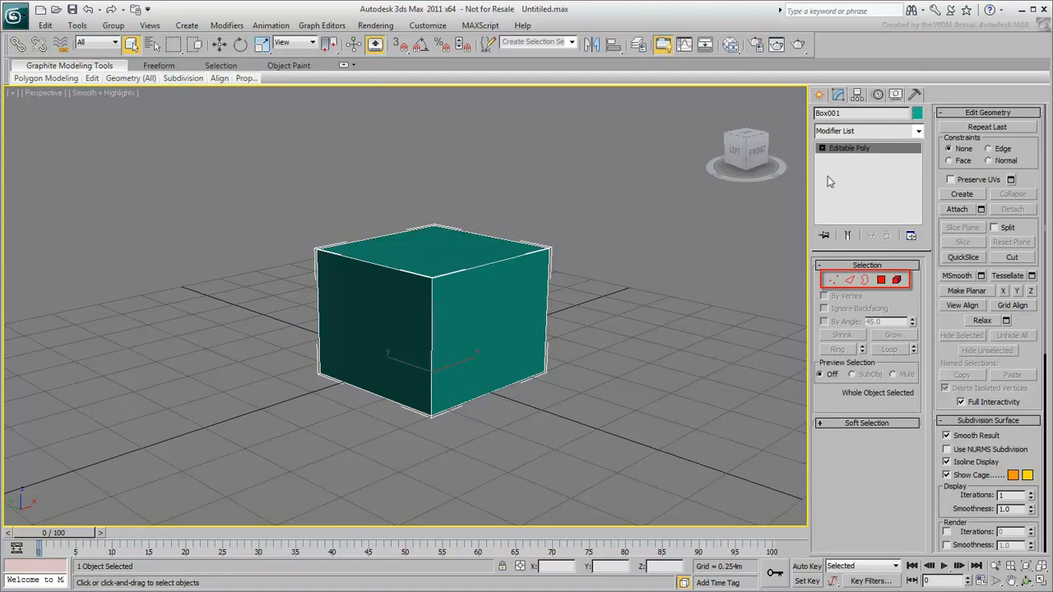
pyautogui.click(822, 148)
pyautogui.click(835, 281)
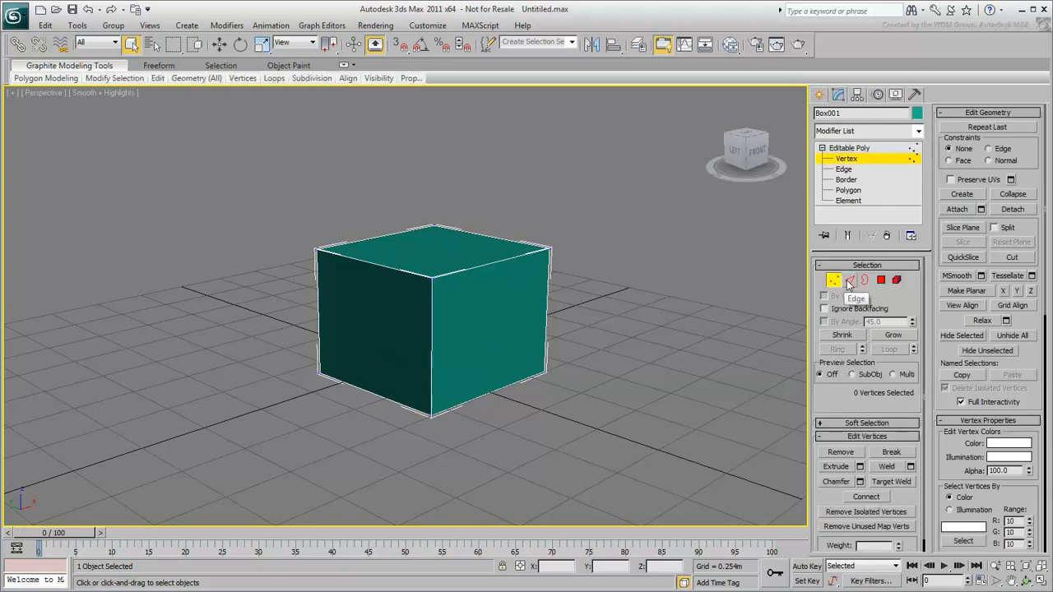
pyautogui.click(849, 281)
pyautogui.click(882, 280)
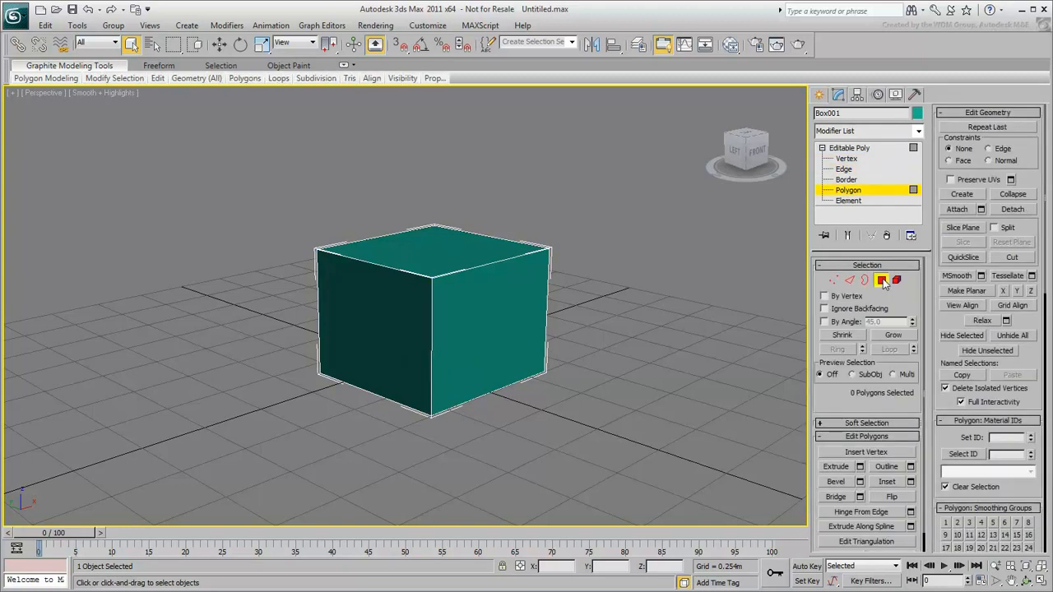
# Try moving two of the box's top corner vertices at the Vertex level, and undo the moves.
pyautogui.click(834, 280)
pyautogui.click(550, 246)
pyautogui.click(432, 274)
pyautogui.click(220, 43)
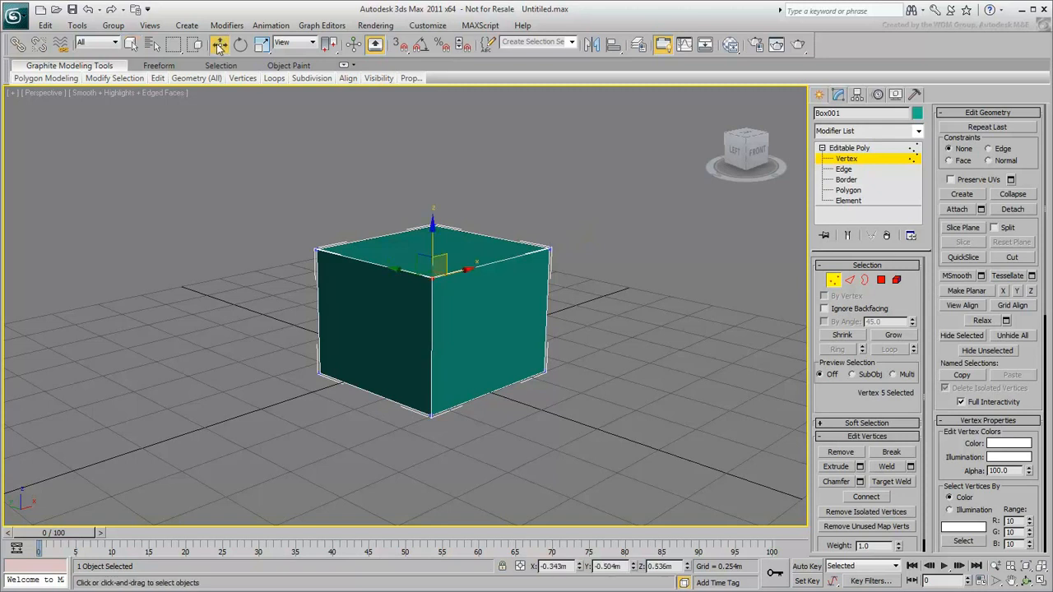
pyautogui.moveTo(438, 255); pyautogui.dragTo(418, 248)
pyautogui.click(550, 247)
pyautogui.moveTo(558, 234); pyautogui.dragTo(551, 285)
pyautogui.hotkey('ctrl', 'z')
pyautogui.hotkey('ctrl', 'z')
pyautogui.hotkey('ctrl', 'z')
pyautogui.hotkey('ctrl', 'z')
# Try lowering the box's top front edge about 0.212 m and shifting it along X, and undo both moves.
pyautogui.click(851, 282)
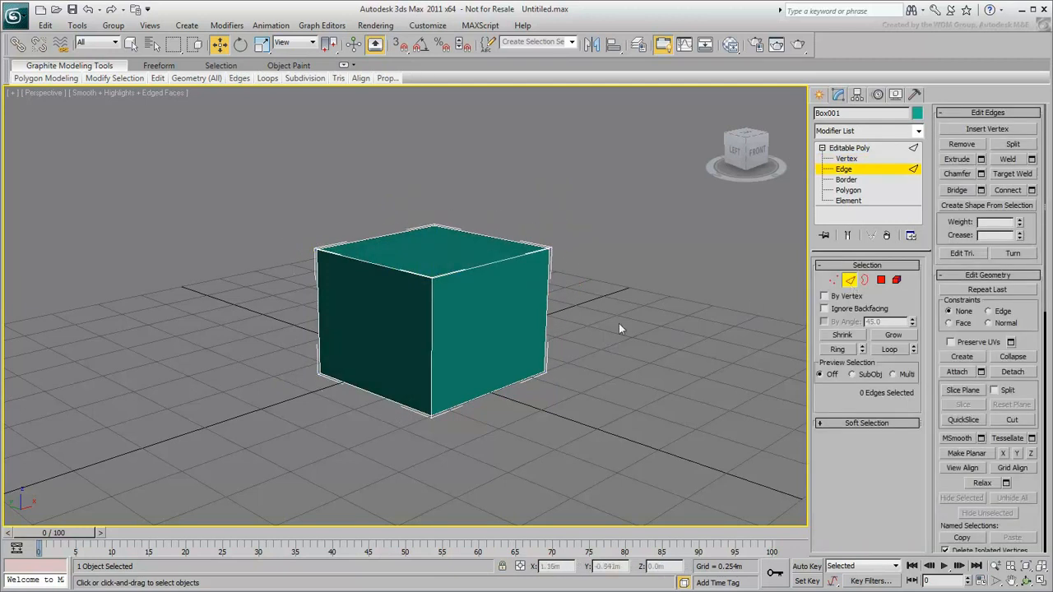
pyautogui.click(431, 329)
pyautogui.click(396, 271)
pyautogui.click(482, 272)
pyautogui.moveTo(496, 219); pyautogui.dragTo(500, 251)
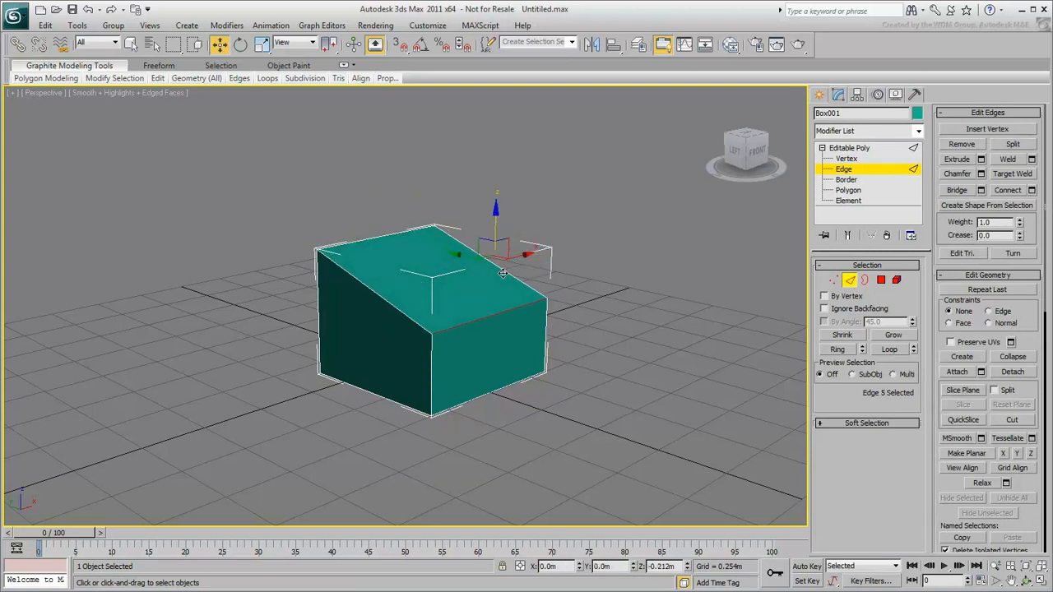
pyautogui.moveTo(520, 305); pyautogui.dragTo(558, 297)
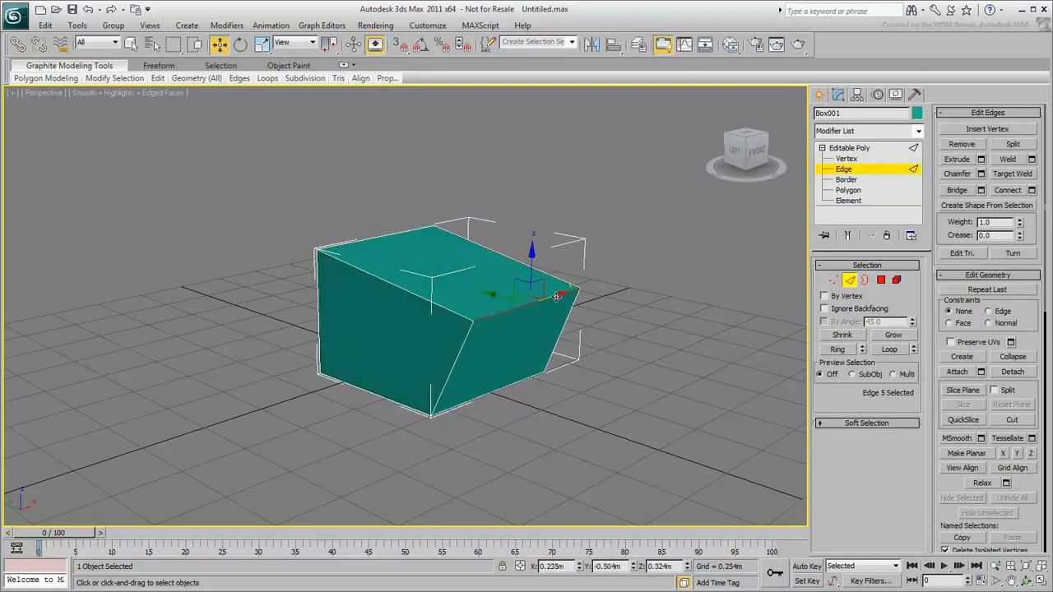
pyautogui.hotkey('ctrl', 'z')
pyautogui.hotkey('ctrl', 'z')
# Lower the box's top polygon to a height of about 0.418 m and toggle the shading of selected faces.
pyautogui.click(881, 280)
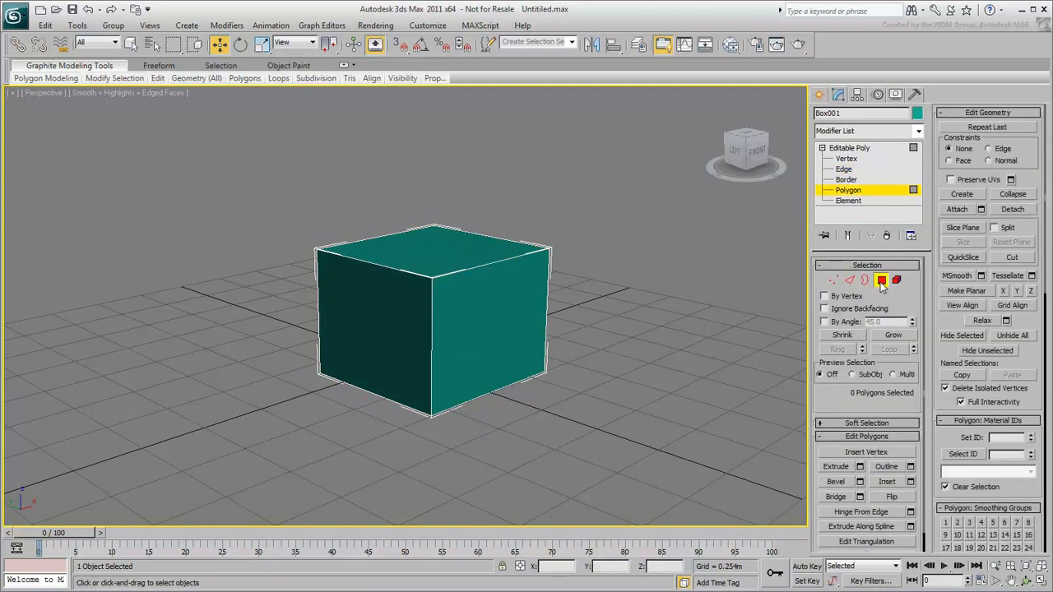
pyautogui.click(510, 307)
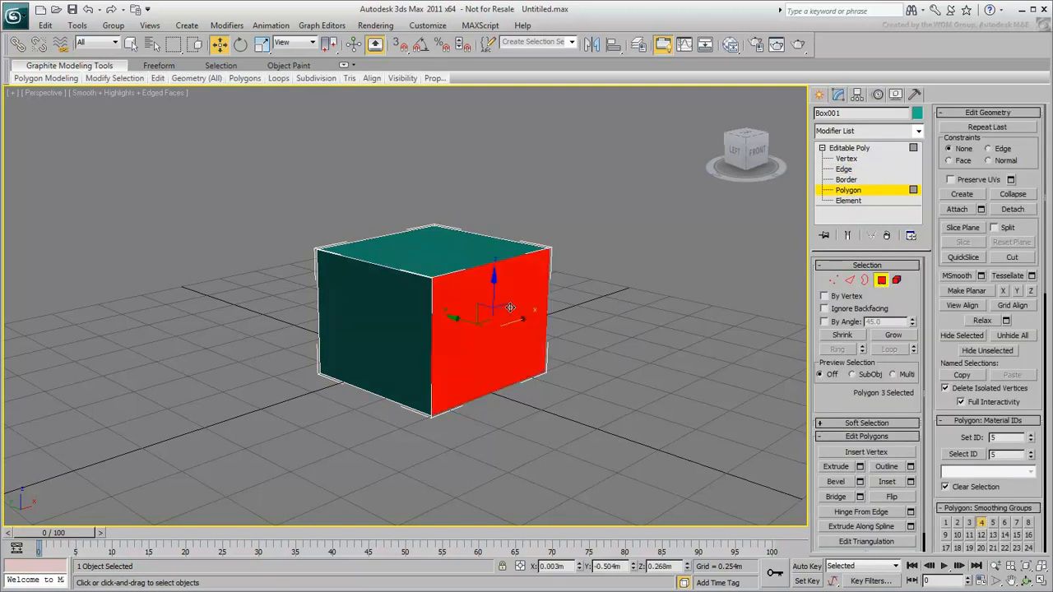
pyautogui.click(408, 320)
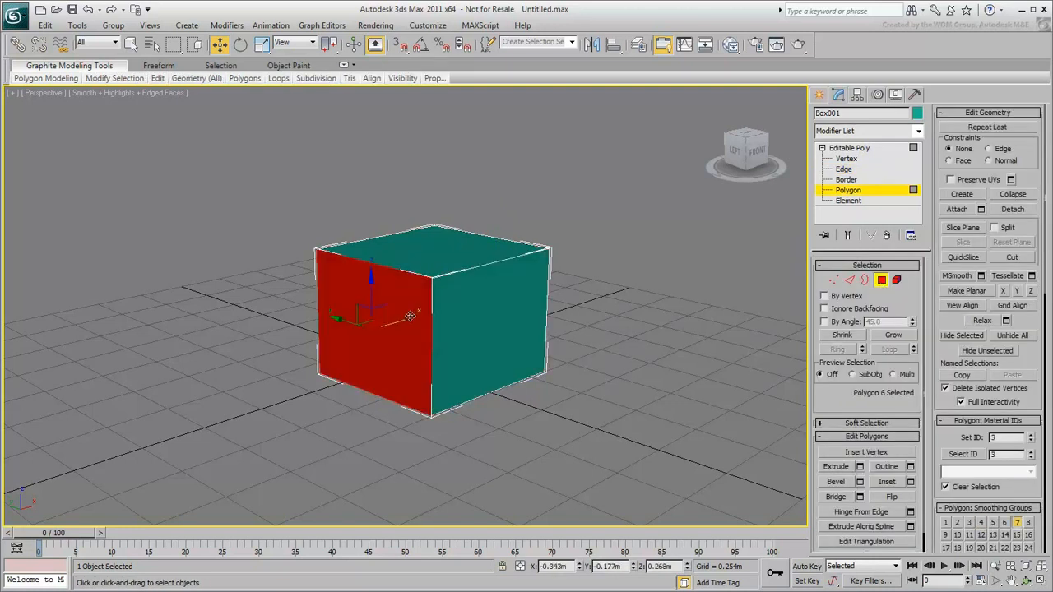
pyautogui.click(434, 247)
pyautogui.moveTo(433, 207); pyautogui.dragTo(433, 237)
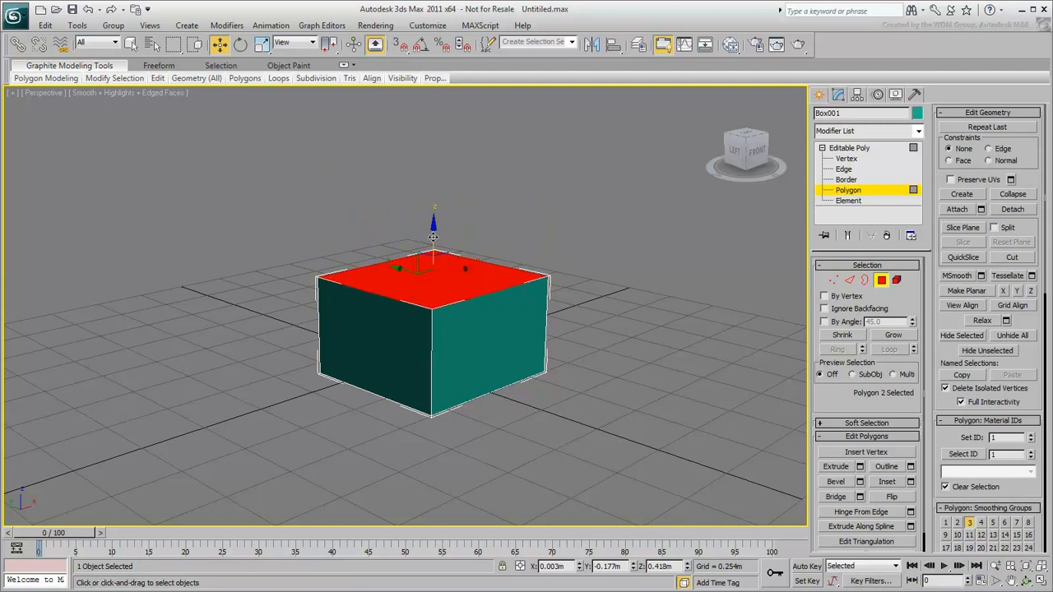
pyautogui.press('F2')
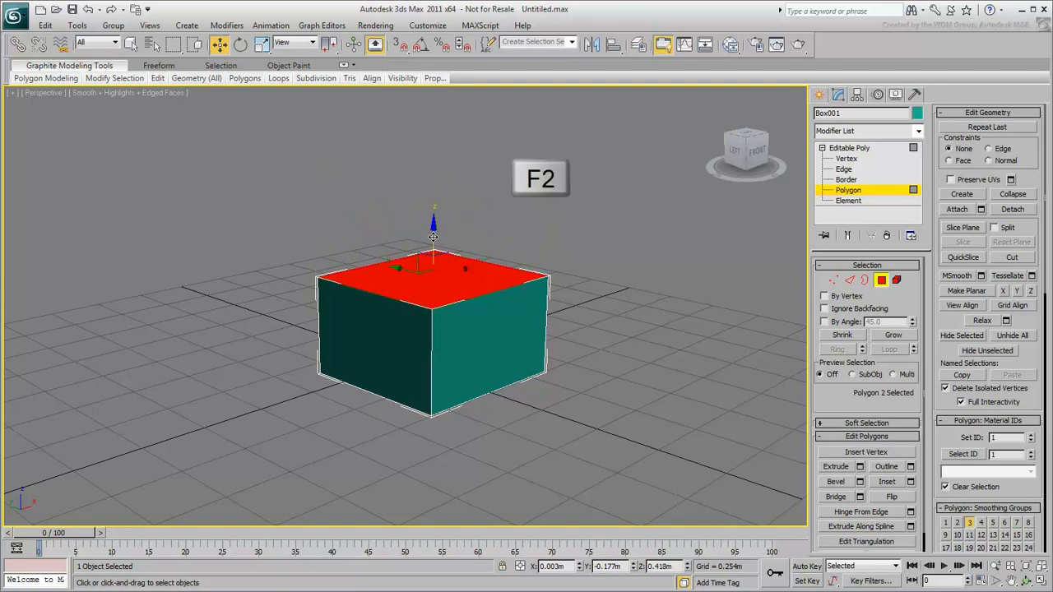
pyautogui.press('F2')
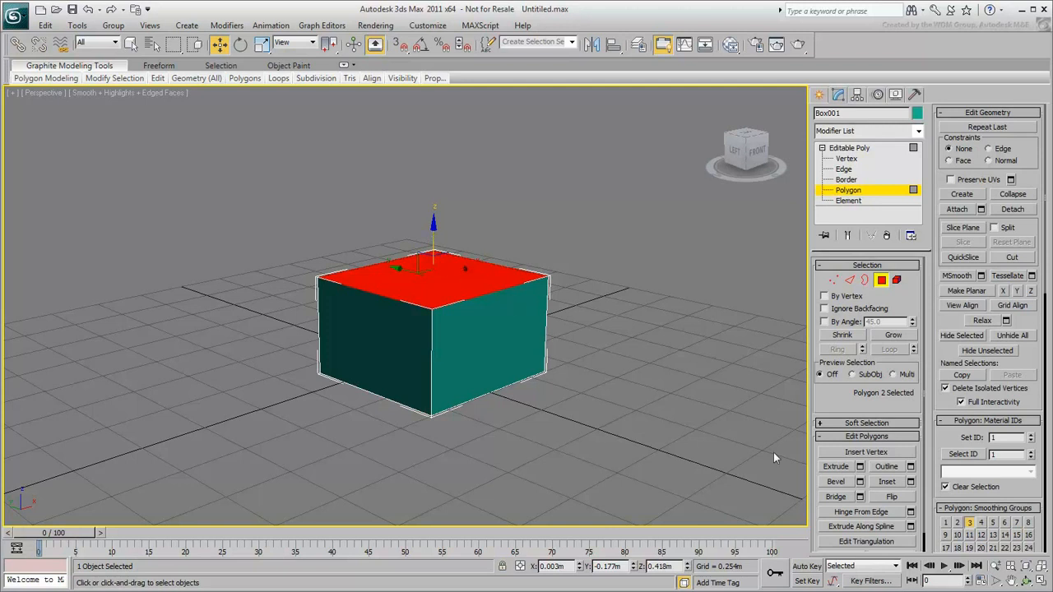
# Extrude the box's top polygon upward to a height of about 0.769 m.
pyautogui.click(837, 466)
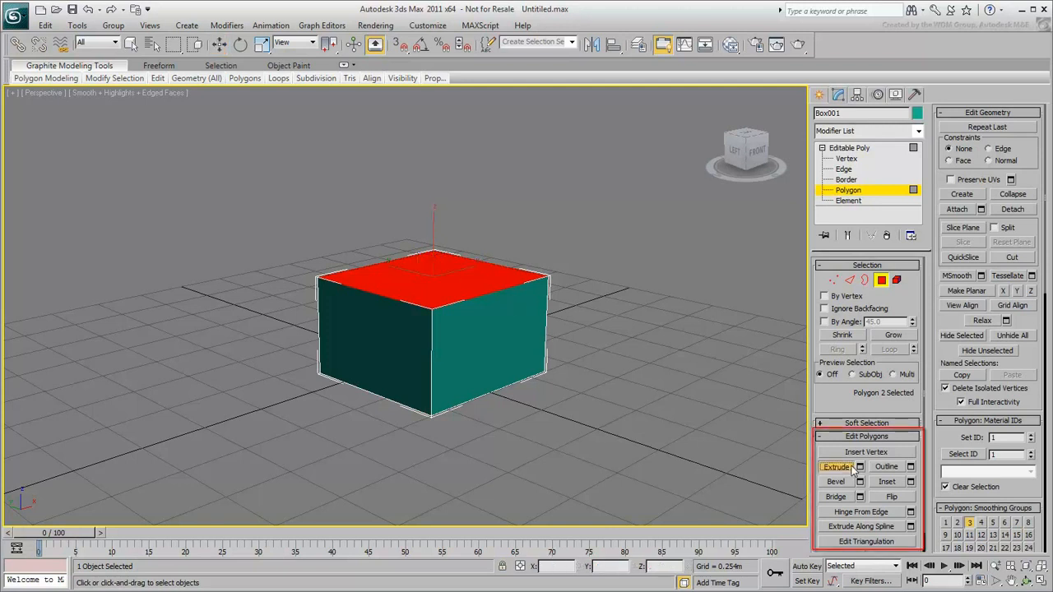
pyautogui.moveTo(438, 287); pyautogui.dragTo(443, 220)
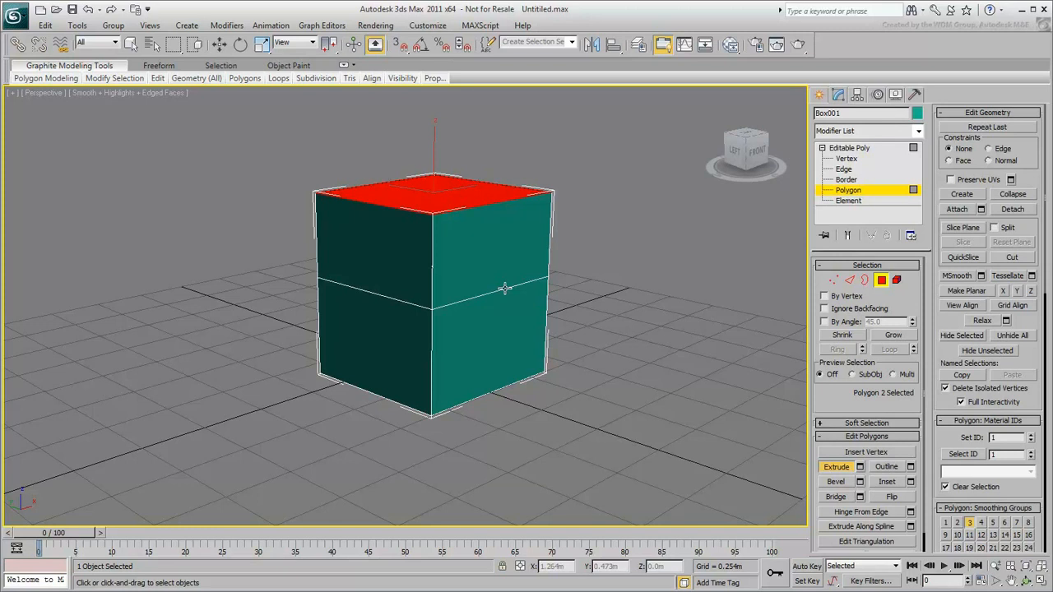
pyautogui.moveTo(604, 197); pyautogui.dragTo(588, 304, button='middle')
# Raise, twist and scale down the top polygon so the upper section tapers inward.
pyautogui.click(225, 49)
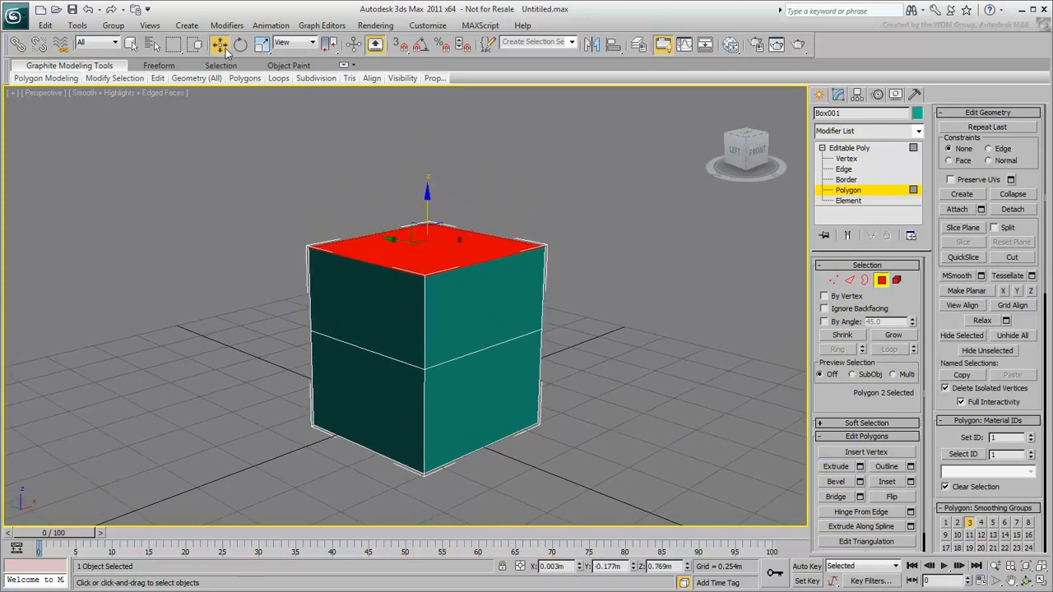
pyautogui.moveTo(427, 192); pyautogui.dragTo(421, 164)
pyautogui.click(240, 44)
pyautogui.moveTo(398, 225); pyautogui.dragTo(431, 260)
pyautogui.press('r')
# Bevel the top polygon upward with an outward flare, and bevel it upward again with an inward taper.
pyautogui.click(837, 482)
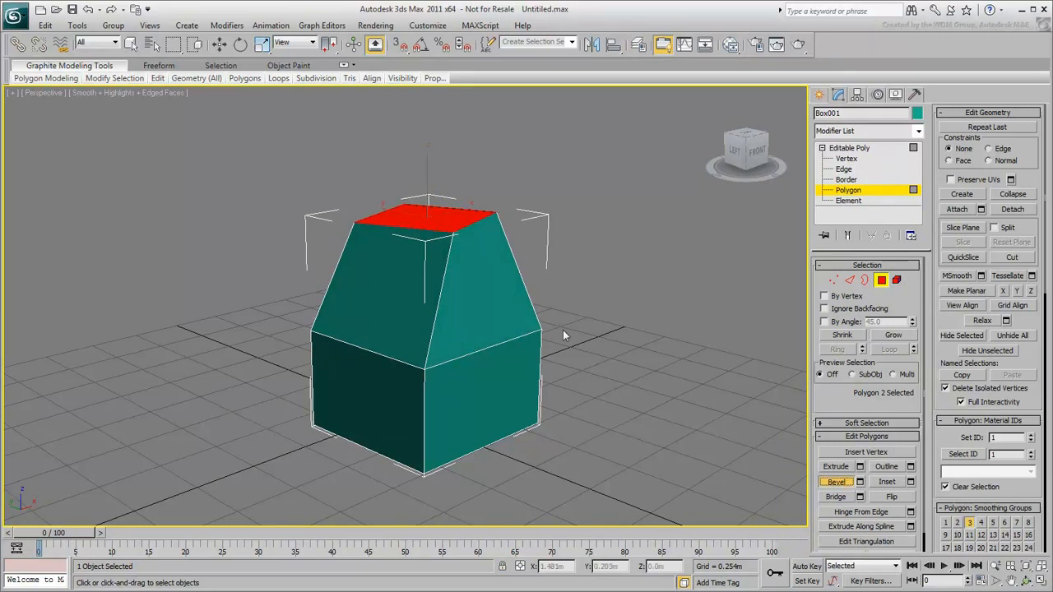
pyautogui.moveTo(434, 218); pyautogui.dragTo(426, 179)
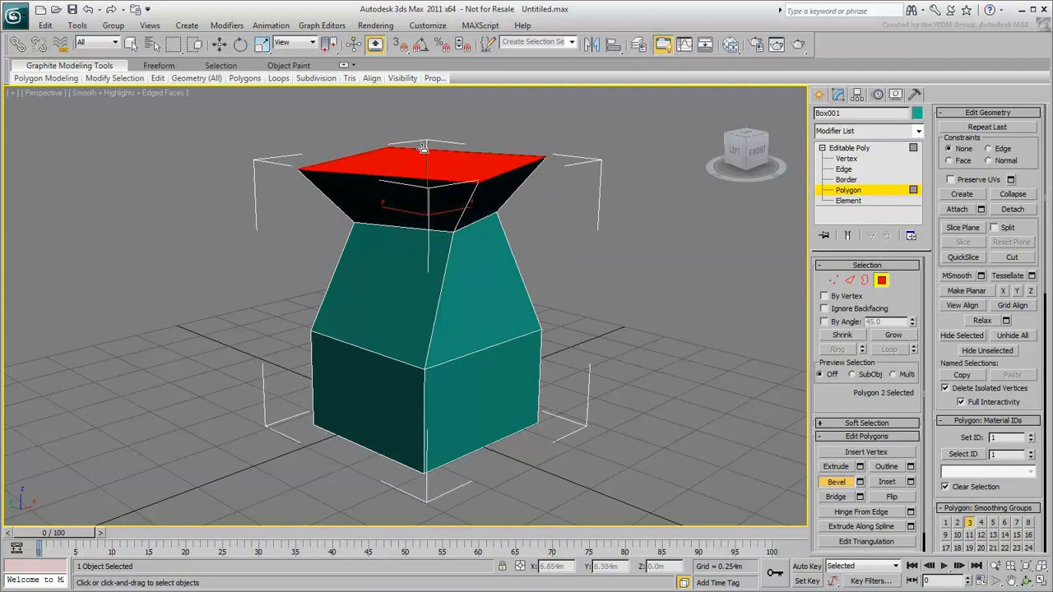
pyautogui.click(427, 167)
pyautogui.moveTo(628, 191); pyautogui.dragTo(625, 283, button='middle')
pyautogui.moveTo(451, 212); pyautogui.dragTo(452, 180)
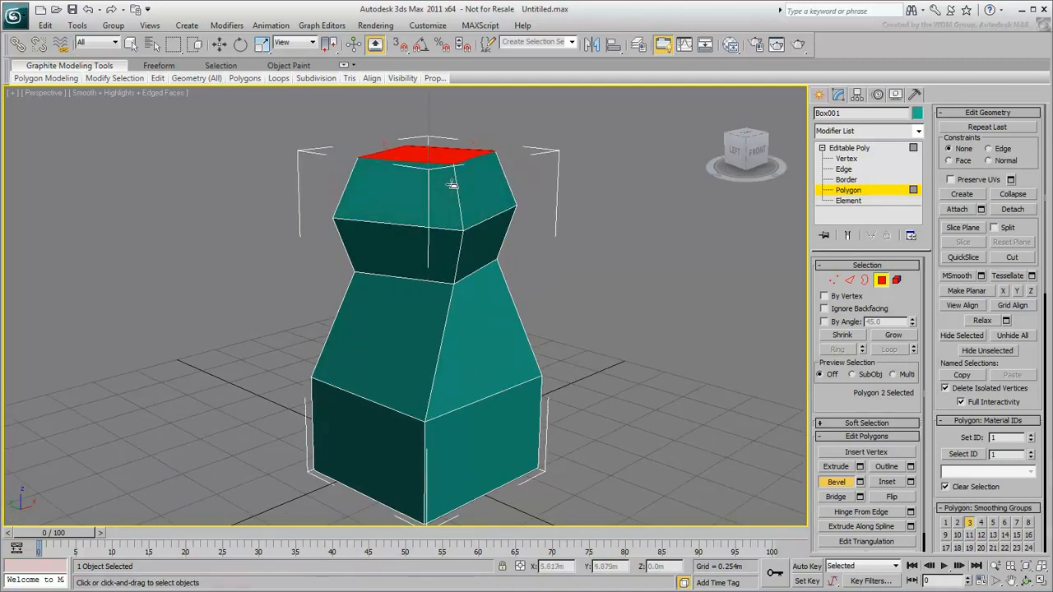
# Bevel the top polygon down into the model with a smaller outline to form a tapered recess.
pyautogui.keyDown('alt'); pyautogui.moveTo(413, 190); pyautogui.dragTo(437, 228, button='middle'); pyautogui.keyUp('alt')
pyautogui.click(434, 201)
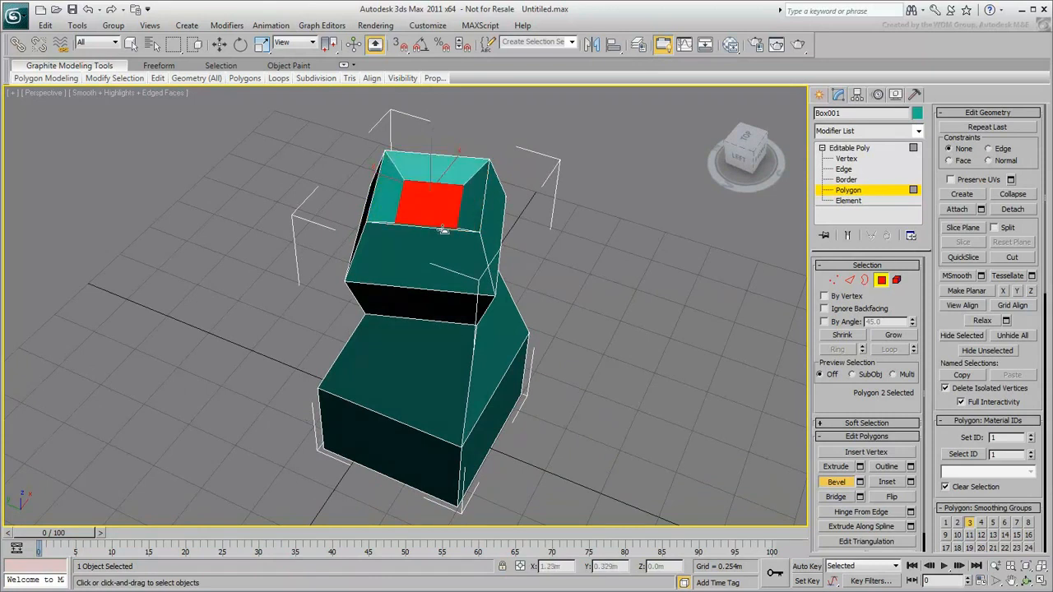
pyautogui.click(443, 227)
pyautogui.keyDown('alt'); pyautogui.moveTo(443, 227); pyautogui.dragTo(432, 195, button='middle'); pyautogui.keyUp('alt')
# Inset the sloped side polygon just below the model's top opening on the left-facing side.
pyautogui.click(901, 485)
pyautogui.click(901, 484)
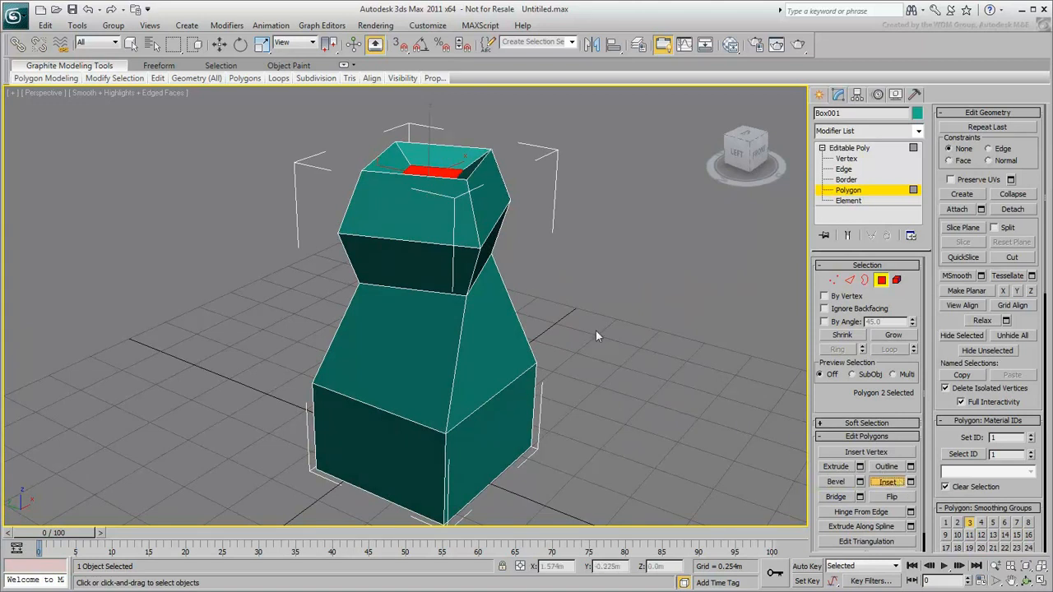
pyautogui.click(452, 223)
pyautogui.moveTo(453, 225); pyautogui.dragTo(453, 234)
pyautogui.moveTo(536, 258); pyautogui.dragTo(601, 319, button='middle')
pyautogui.scroll(3, 538, 322)
pyautogui.keyDown('alt'); pyautogui.moveTo(601, 319); pyautogui.dragTo(580, 285, button='middle'); pyautogui.keyUp('alt')
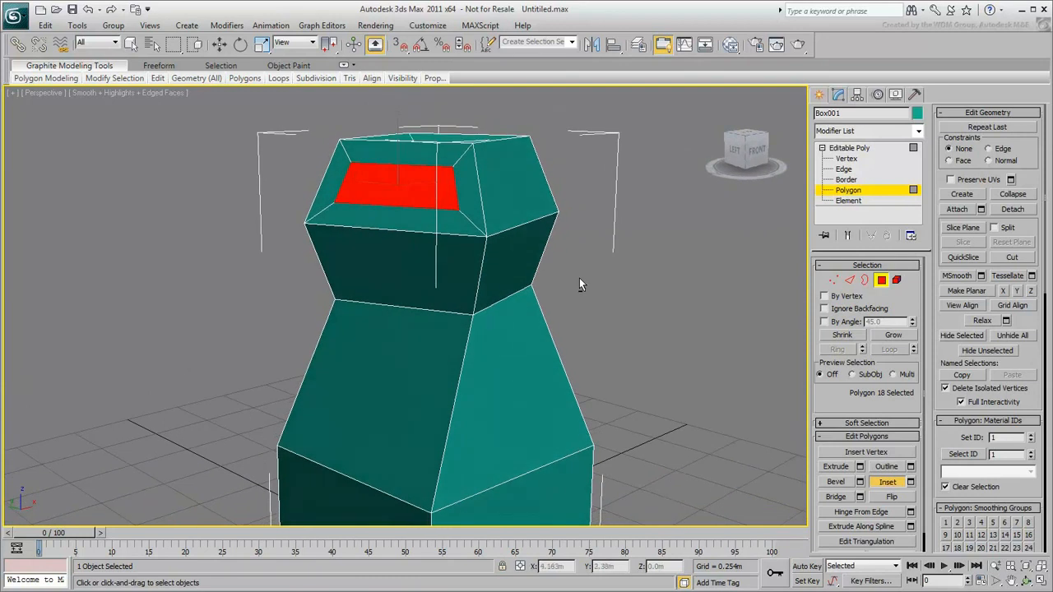
# Extrude the inset side polygon inward to form a shallow recess.
pyautogui.click(843, 466)
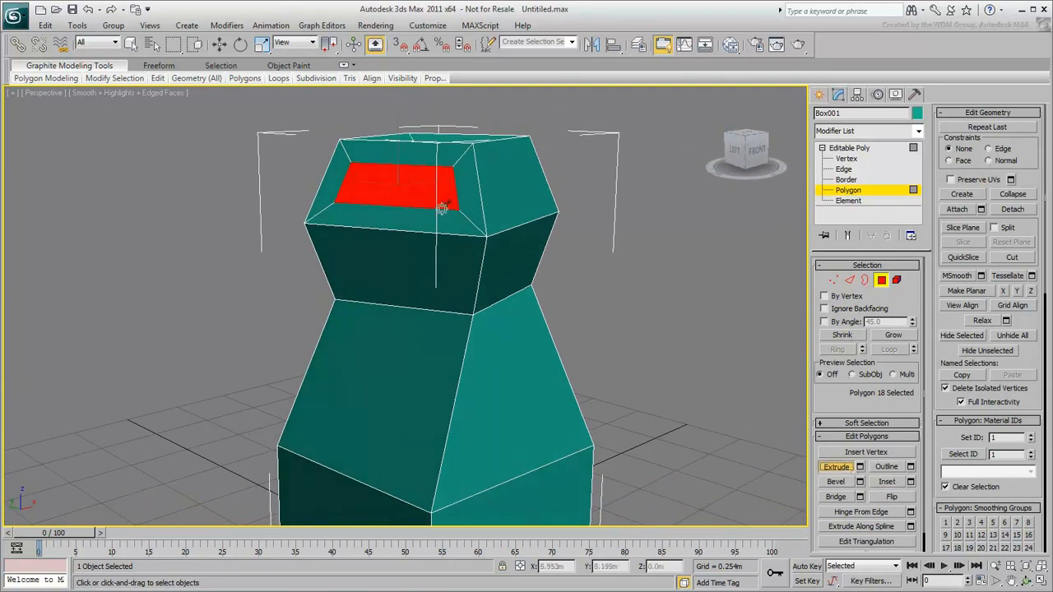
pyautogui.moveTo(439, 200)
pyautogui.mouseDown()
pyautogui.moveTo(422, 165)
pyautogui.moveTo(443, 216)
pyautogui.mouseUp()
pyautogui.moveTo(581, 251)
pyautogui.keyDown('alt'); pyautogui.mouseDown(button='middle')
pyautogui.moveTo(556, 263)
pyautogui.moveTo(587, 247)
pyautogui.mouseUp(button='middle'); pyautogui.keyUp('alt')
pyautogui.click(836, 467)
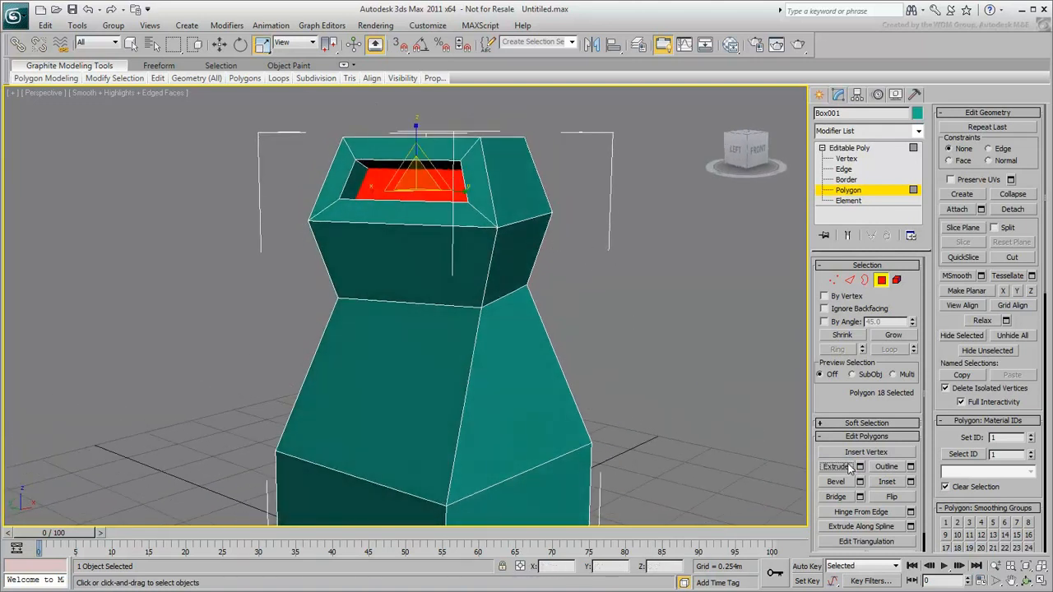
# Select all polygons of the tower and clone them as an element beside the original along the Y axis.
pyautogui.scroll(-3, 700, 423)
pyautogui.moveTo(604, 329); pyautogui.dragTo(538, 287, button='middle')
pyautogui.moveTo(526, 104); pyautogui.dragTo(195, 508)
pyautogui.press('w')
pyautogui.keyDown('alt'); pyautogui.moveTo(231, 97); pyautogui.dragTo(490, 449, button='middle'); pyautogui.keyUp('alt')
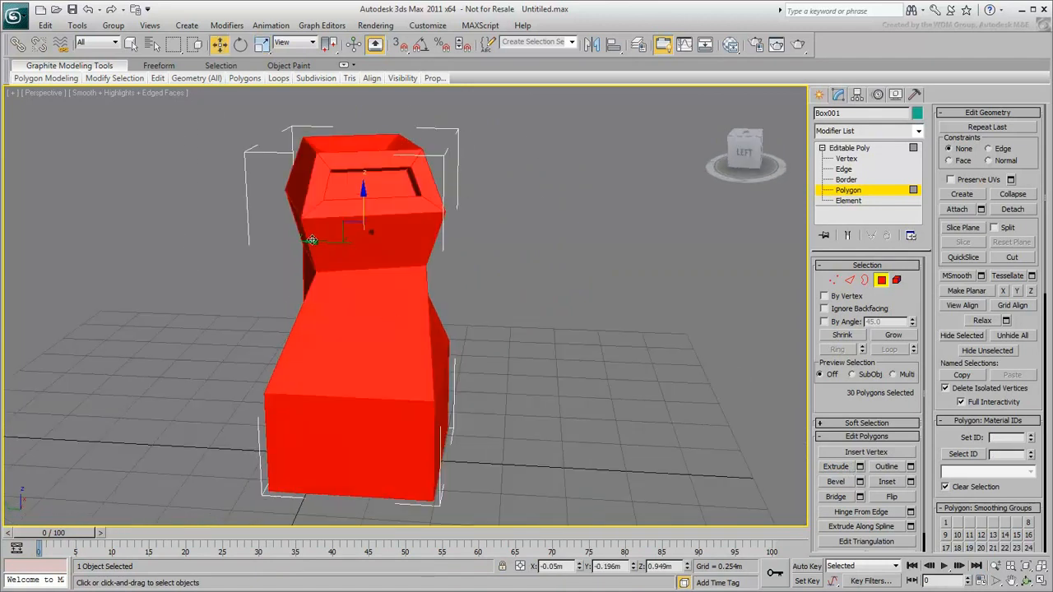
pyautogui.keyDown('shift'); pyautogui.moveTo(313, 241); pyautogui.dragTo(607, 288); pyautogui.keyUp('shift')
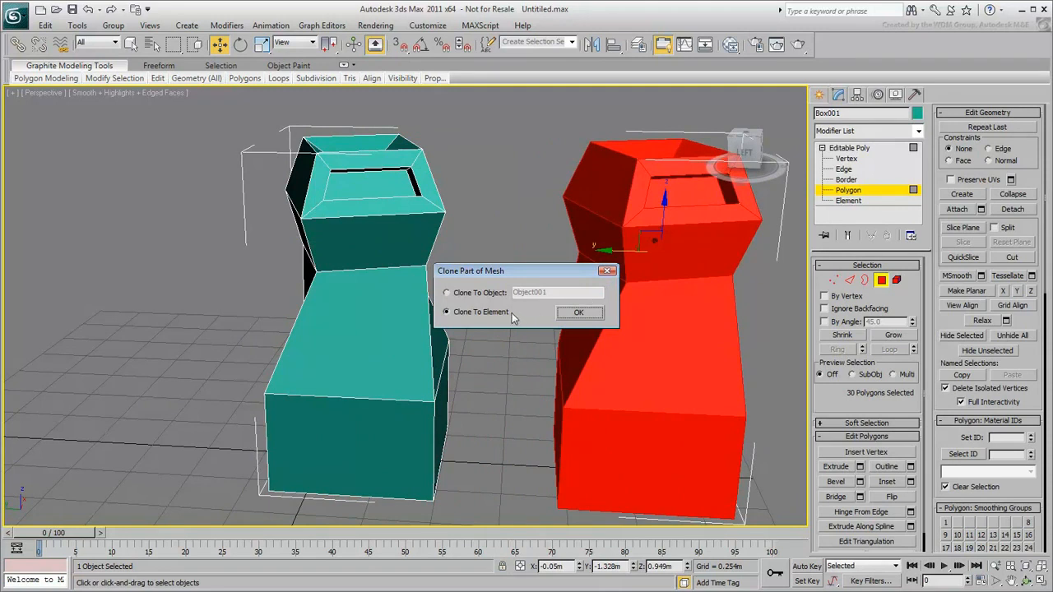
pyautogui.click(576, 313)
# Bridge the two facing upper side polygons of the original and cloned towers.
pyautogui.click(511, 236)
pyautogui.click(572, 202)
pyautogui.keyDown('alt'); pyautogui.moveTo(568, 206); pyautogui.dragTo(447, 164, button='middle'); pyautogui.keyUp('alt')
pyautogui.keyDown('ctrl'); pyautogui.click(447, 164); pyautogui.keyUp('ctrl')
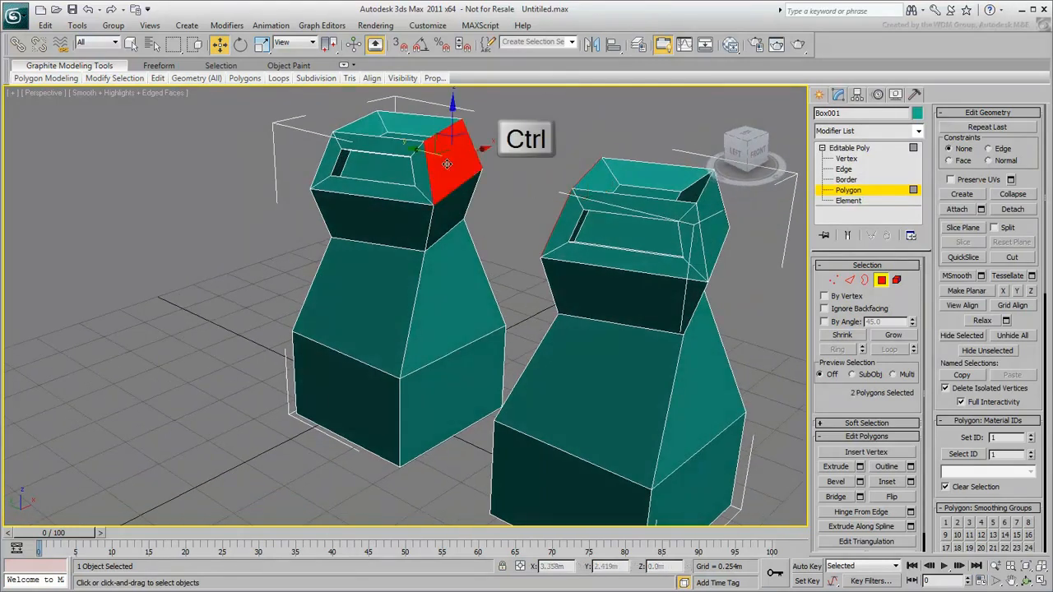
pyautogui.keyDown('alt'); pyautogui.moveTo(504, 301); pyautogui.dragTo(542, 301, button='middle'); pyautogui.keyUp('alt')
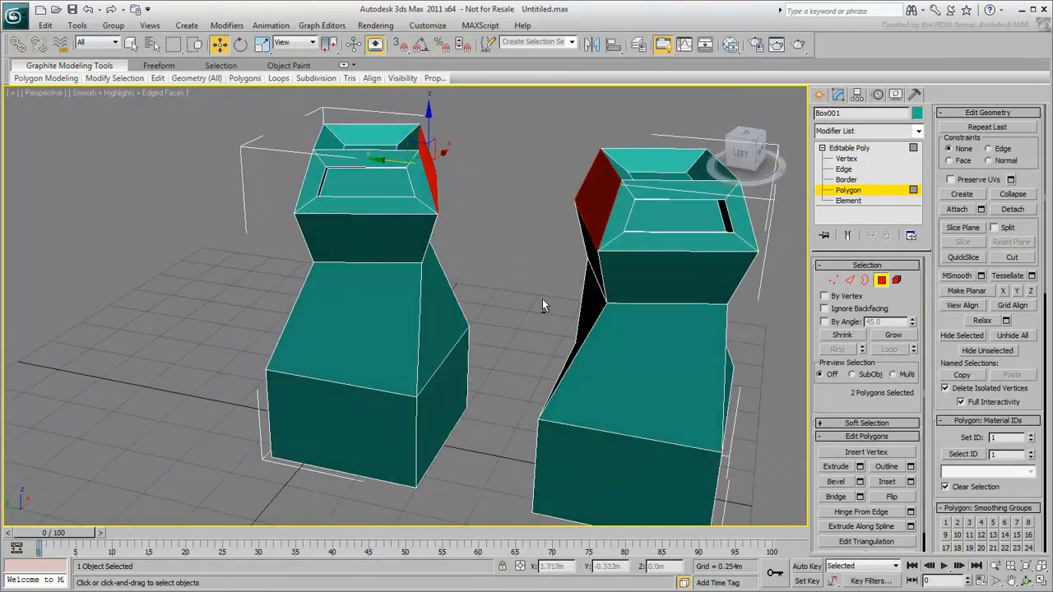
pyautogui.click(848, 497)
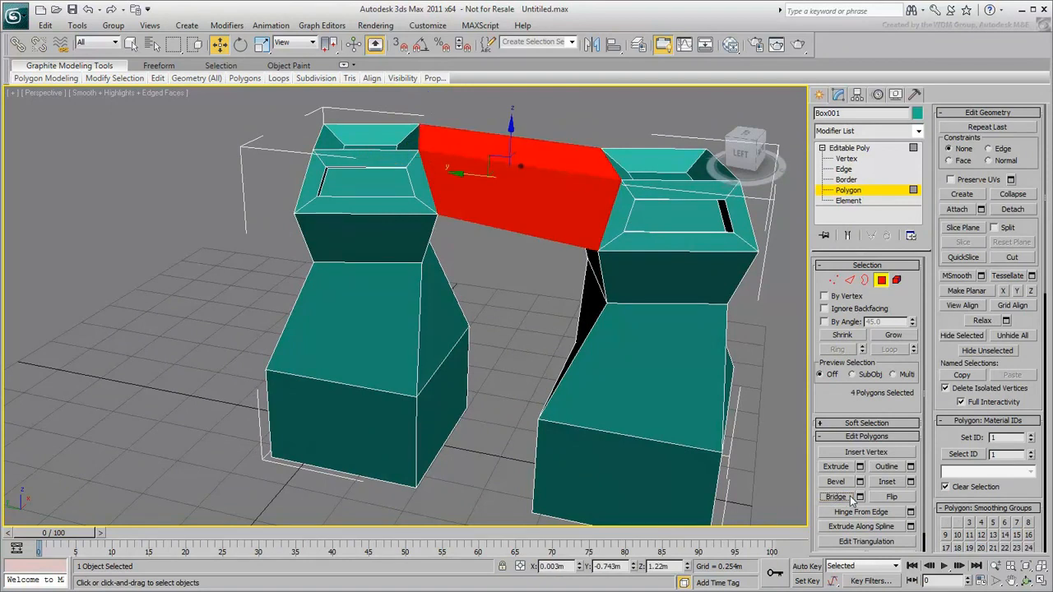
# Select a sloped edge on the cloned tower's middle section, expand it with Ring, and clear the selection.
pyautogui.keyDown('alt'); pyautogui.moveTo(565, 354); pyautogui.dragTo(391, 313, button='middle'); pyautogui.keyUp('alt')
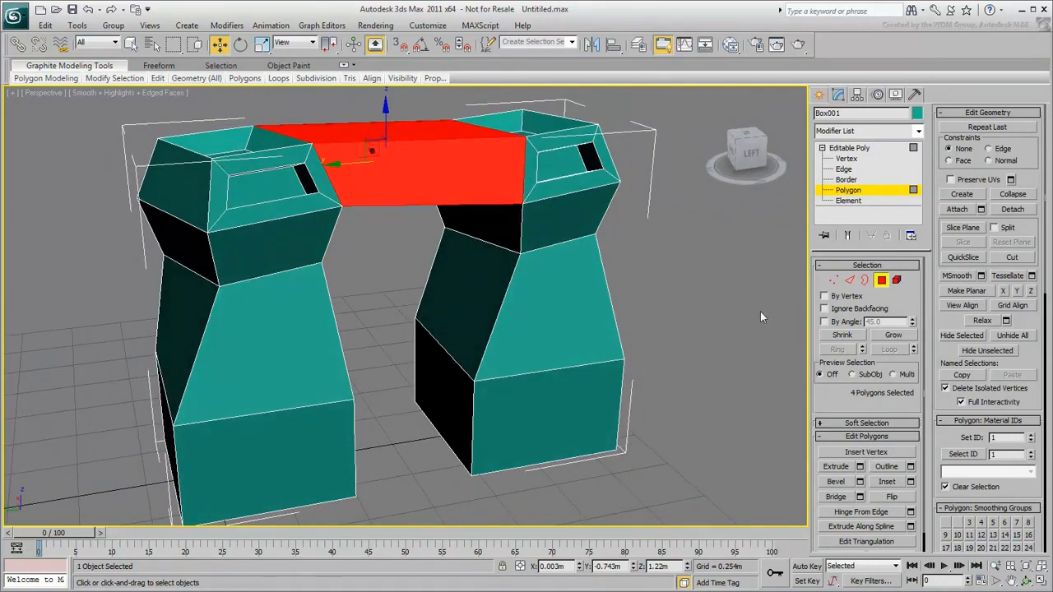
pyautogui.click(852, 281)
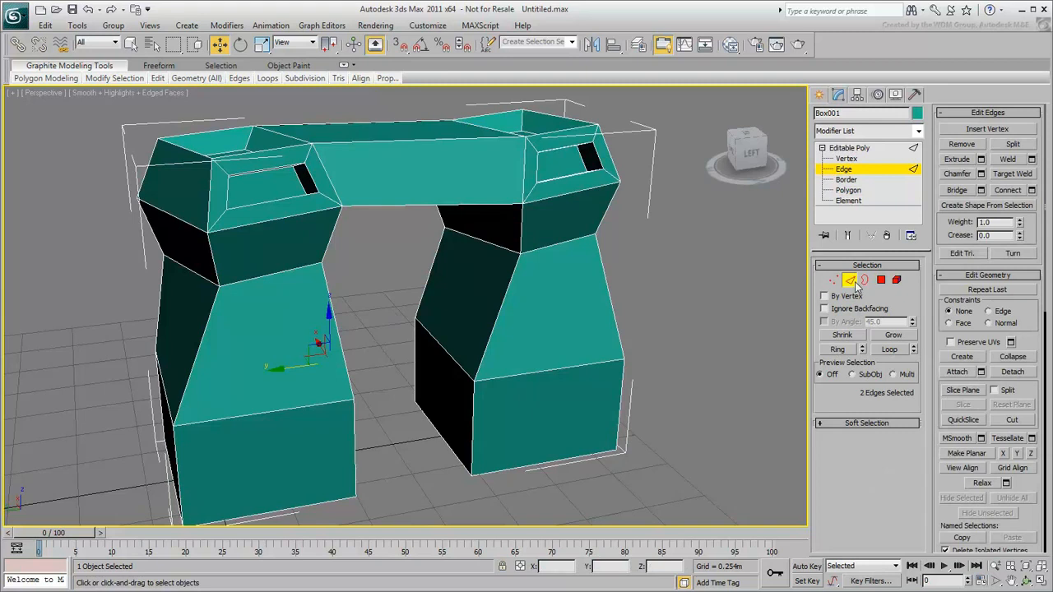
pyautogui.click(498, 315)
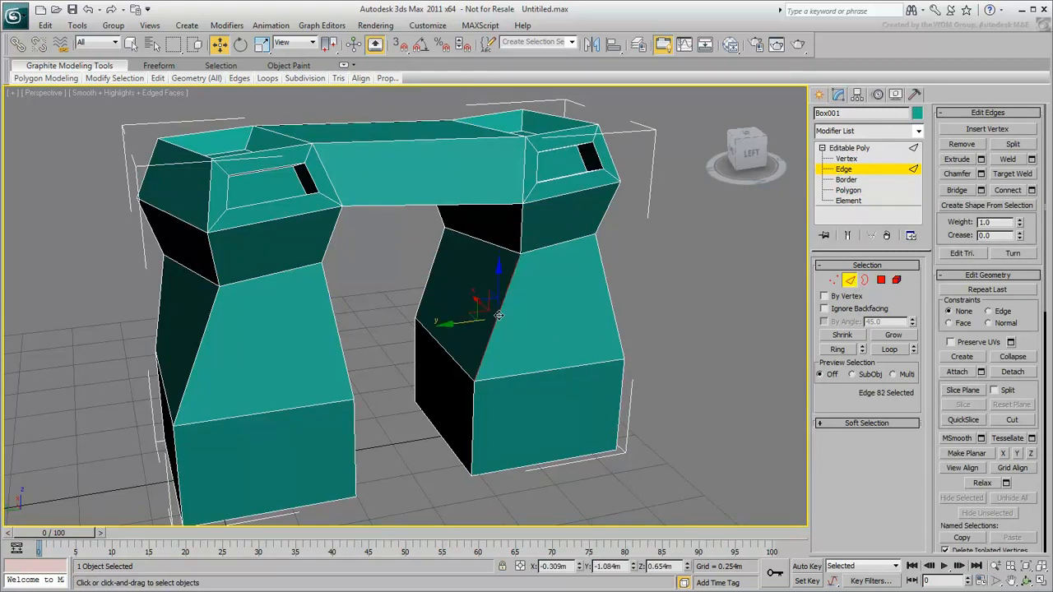
pyautogui.click(847, 350)
pyautogui.moveTo(731, 342)
pyautogui.keyDown('alt'); pyautogui.mouseDown(button='middle')
pyautogui.moveTo(543, 333)
pyautogui.moveTo(725, 333)
pyautogui.mouseUp(button='middle'); pyautogui.keyUp('alt')
pyautogui.click(725, 332)
# Select edge loops on the cloned tower, first with Loop on the near corner edge, then directly from the far sloped edge.
pyautogui.click(490, 325)
pyautogui.click(889, 350)
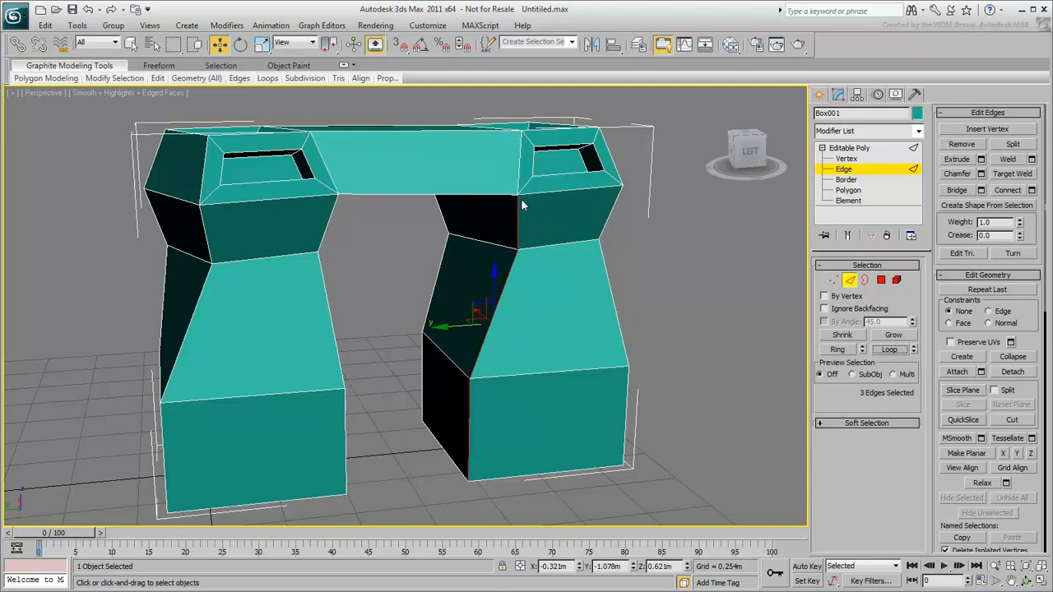
pyautogui.click(609, 275)
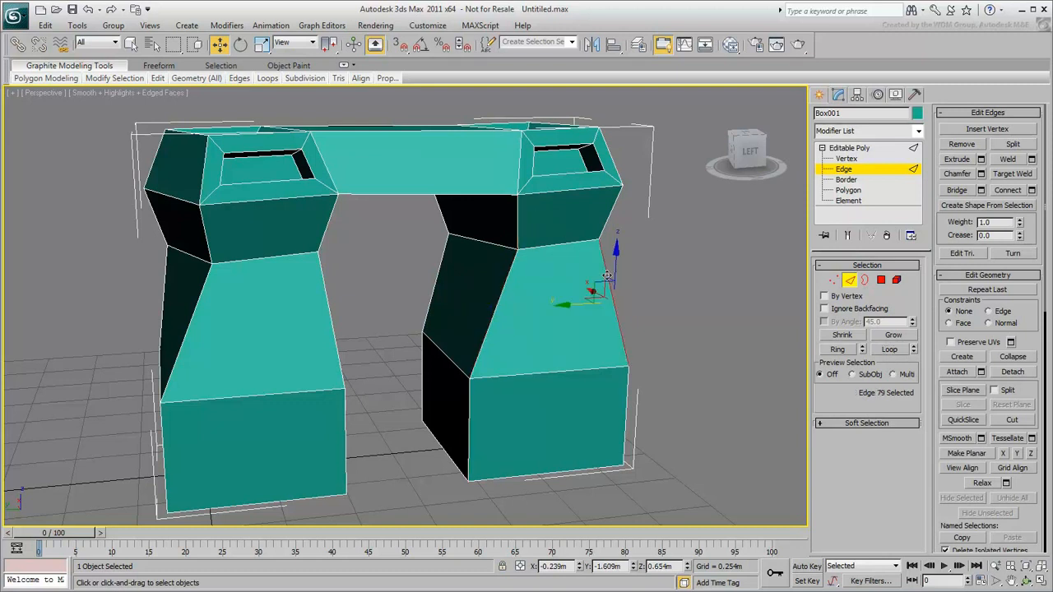
pyautogui.keyDown('shift'); pyautogui.click(606, 221); pyautogui.keyUp('shift')
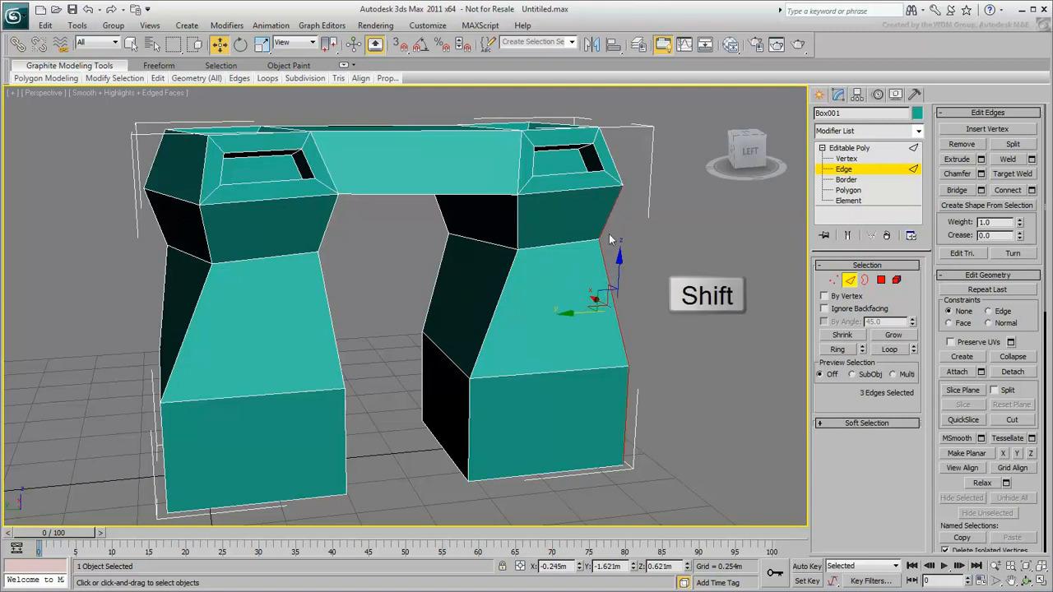
# Connect the ring of four sloped edges on the cloned tower with 4 segments, pinch -25 and slide -28.
pyautogui.keyDown('shift'); pyautogui.click(505, 284); pyautogui.keyUp('shift')
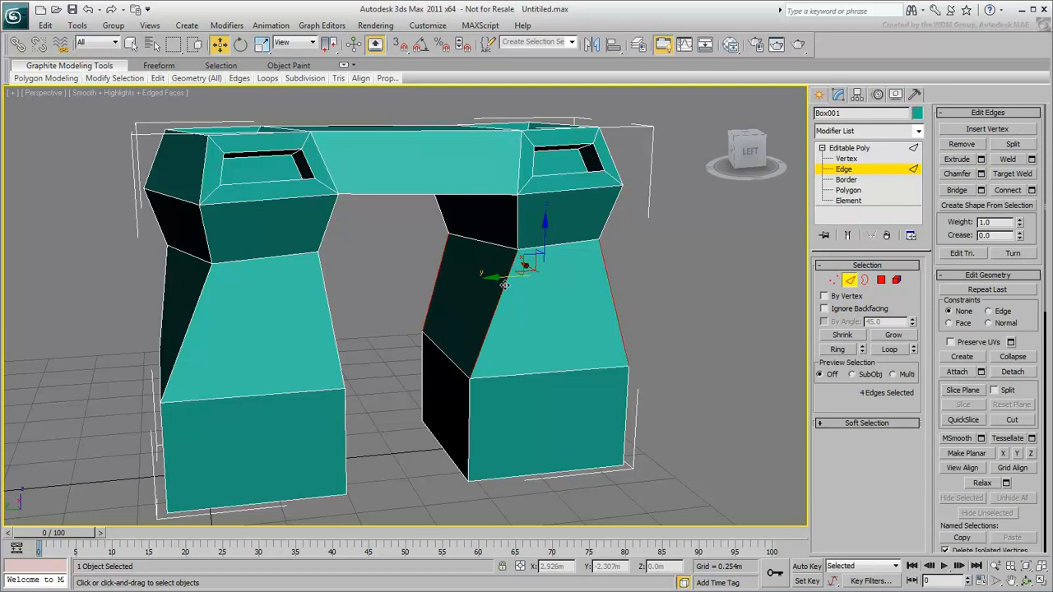
pyautogui.click(1009, 191)
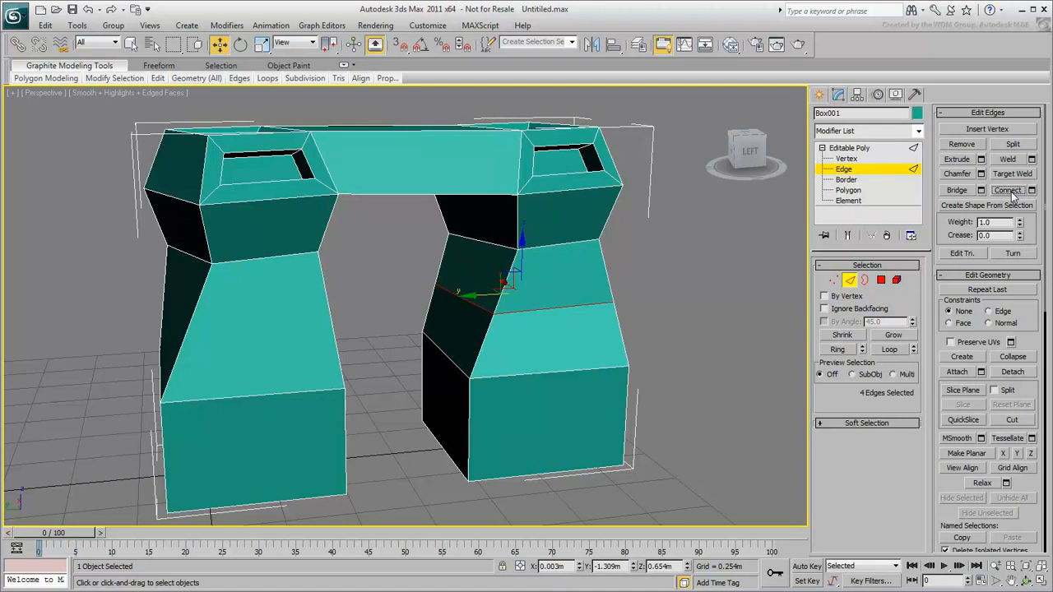
pyautogui.hotkey('ctrl', 'z')
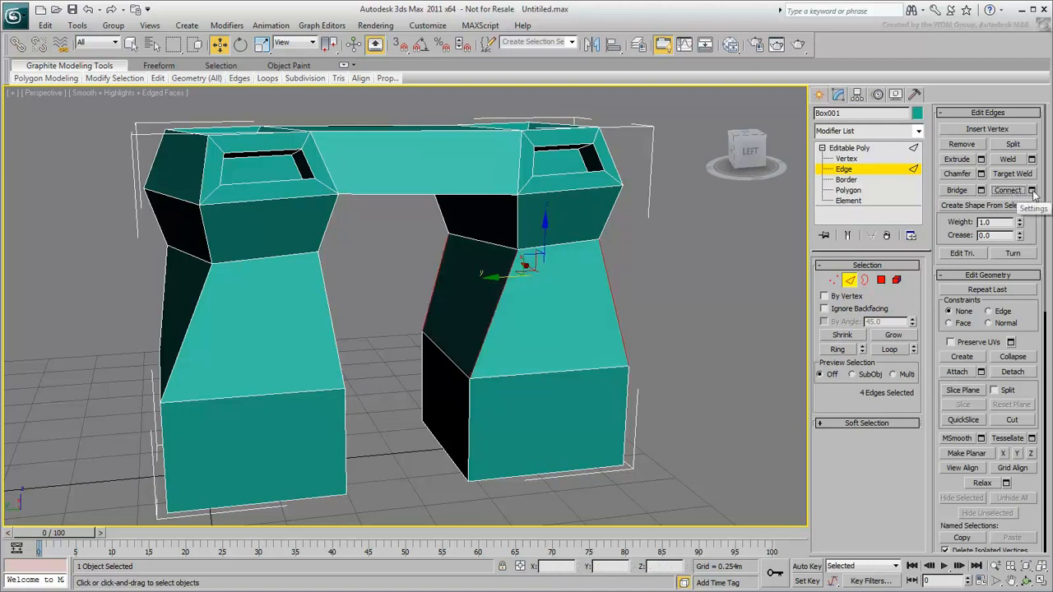
pyautogui.click(1033, 190)
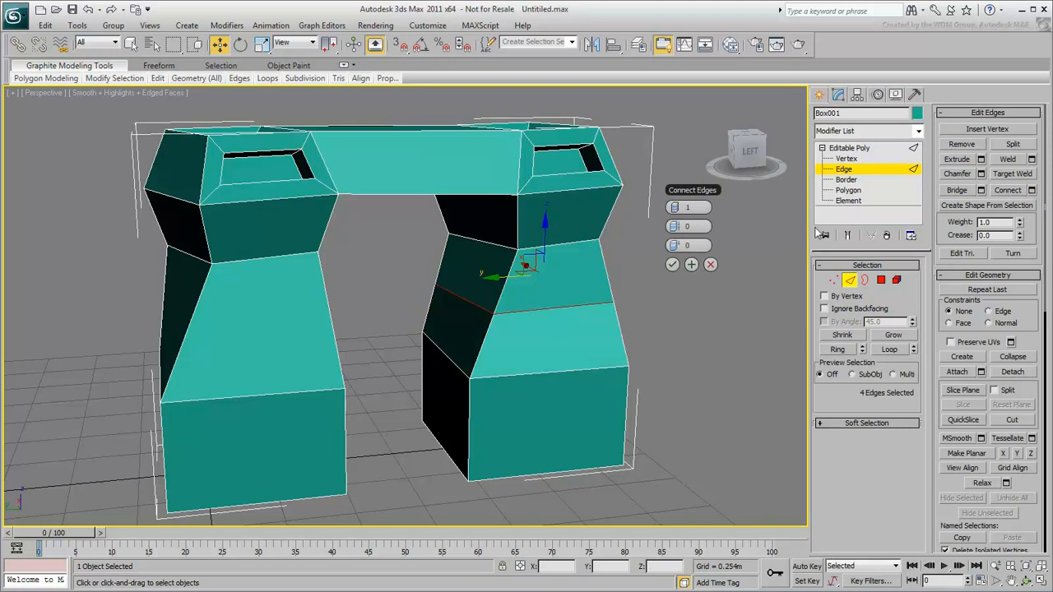
pyautogui.click(679, 211)
pyautogui.click(680, 211)
pyautogui.click(680, 211)
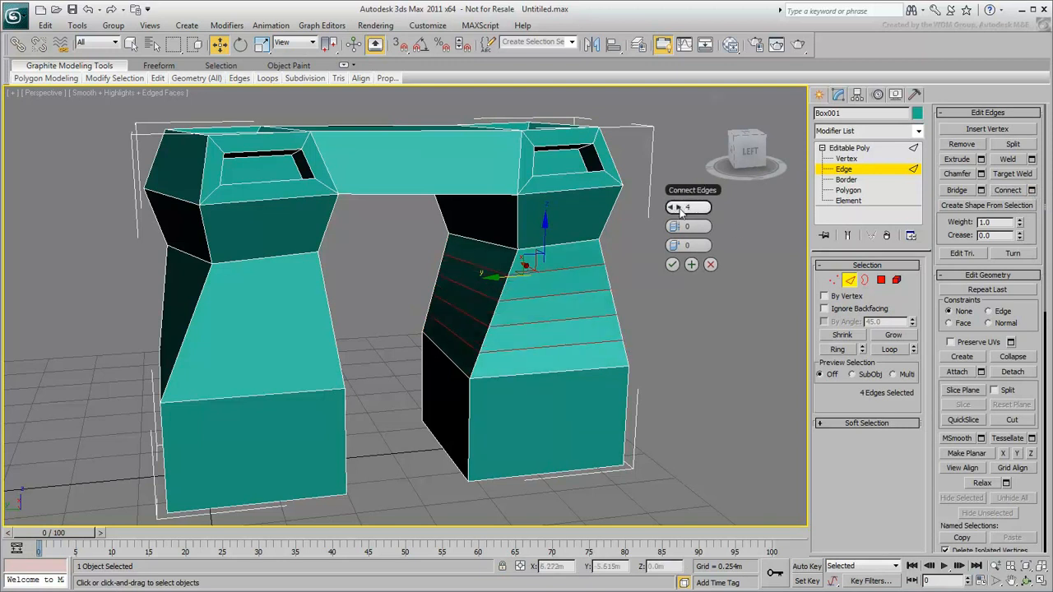
pyautogui.moveTo(675, 226); pyautogui.dragTo(604, 245)
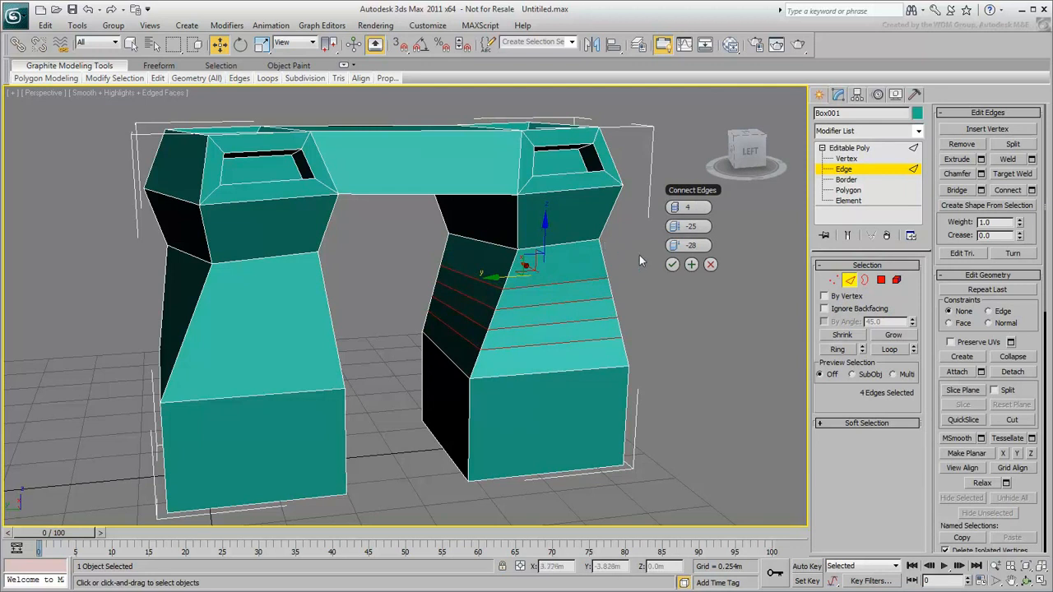
pyautogui.click(673, 265)
pyautogui.click(673, 265)
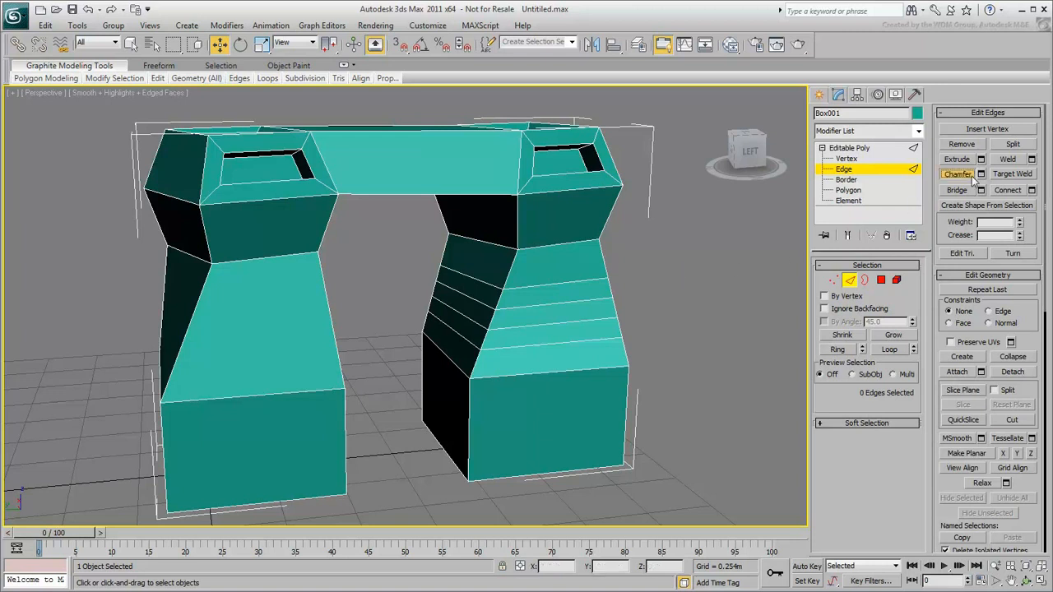
# Chamfer the near vertical corner edge of the original tower's base.
pyautogui.scroll(10, 701, 329)
pyautogui.moveTo(423, 412); pyautogui.dragTo(418, 390)
pyautogui.moveTo(418, 390); pyautogui.dragTo(573, 416, button='middle')
# Try chamfering the near vertical edge of the cloned tower's base with 5 segments.
pyautogui.click(464, 348)
pyautogui.click(981, 174)
pyautogui.moveTo(716, 383); pyautogui.dragTo(729, 383)
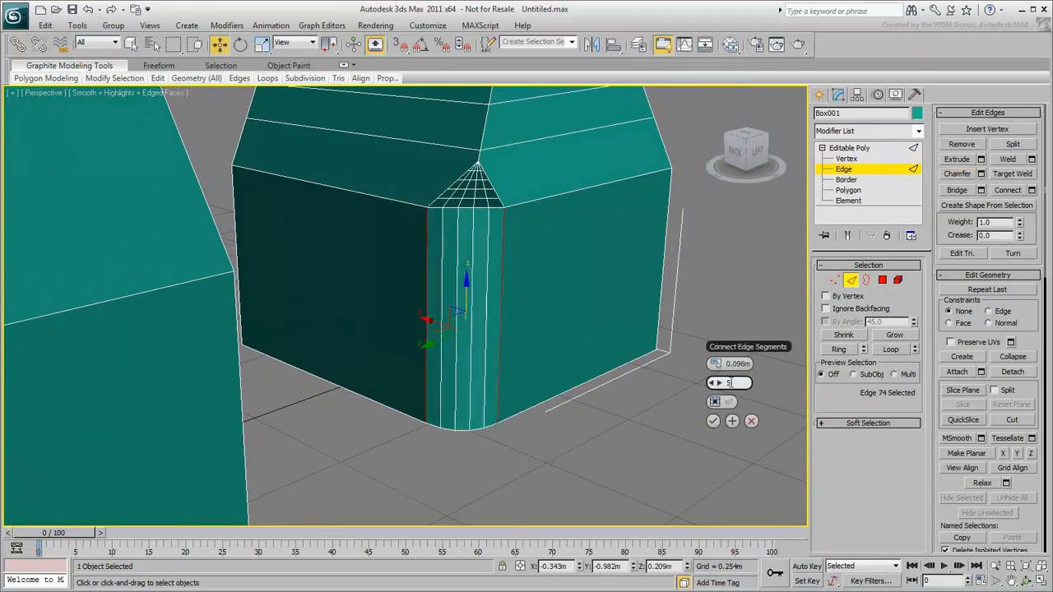
pyautogui.click(751, 422)
# Chamfer the near upper corner vertex of the cloned tower's base into a four-sided face.
pyautogui.click(835, 280)
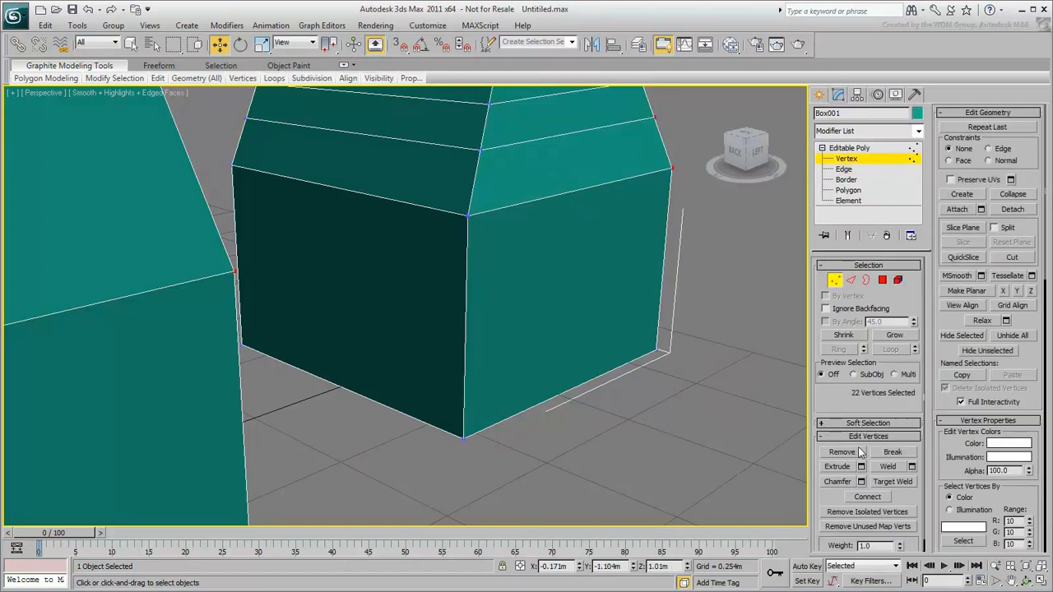
pyautogui.click(850, 483)
pyautogui.keyDown('alt'); pyautogui.moveTo(461, 214); pyautogui.dragTo(481, 269, button='middle'); pyautogui.keyUp('alt')
pyautogui.moveTo(476, 265); pyautogui.dragTo(494, 252)
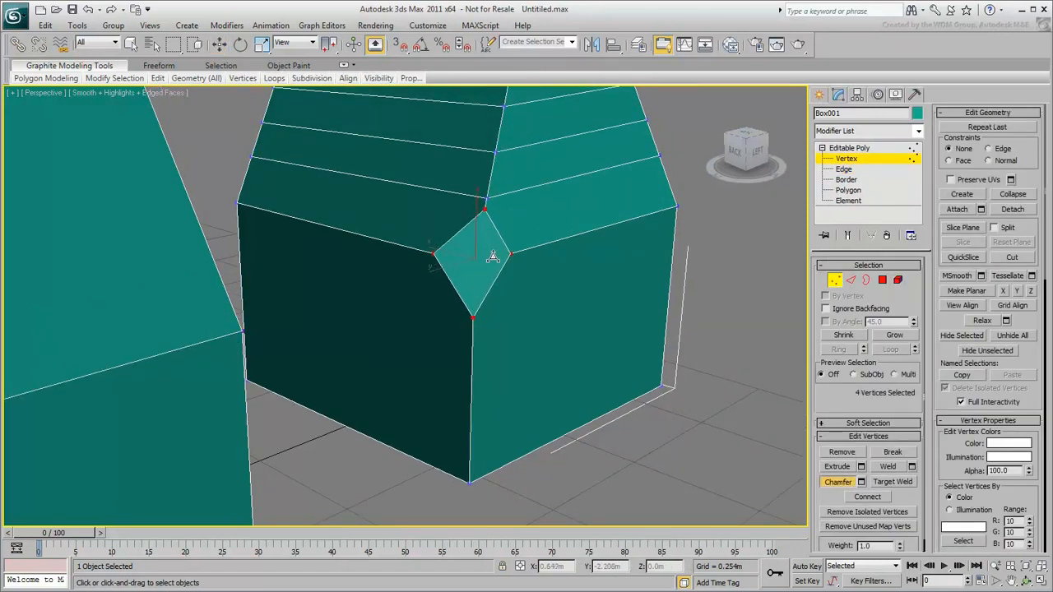
pyautogui.click(840, 482)
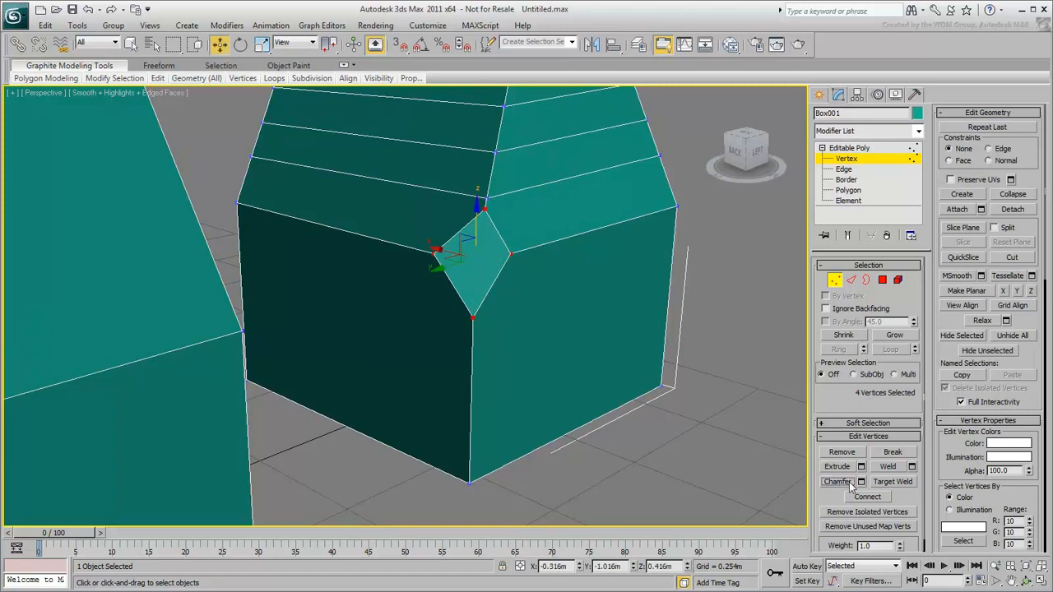
# Select the right vertex of the chamfered corner face and try moving it with the Edge constraint.
pyautogui.click(989, 149)
pyautogui.click(510, 255)
pyautogui.moveTo(507, 222); pyautogui.dragTo(539, 184)
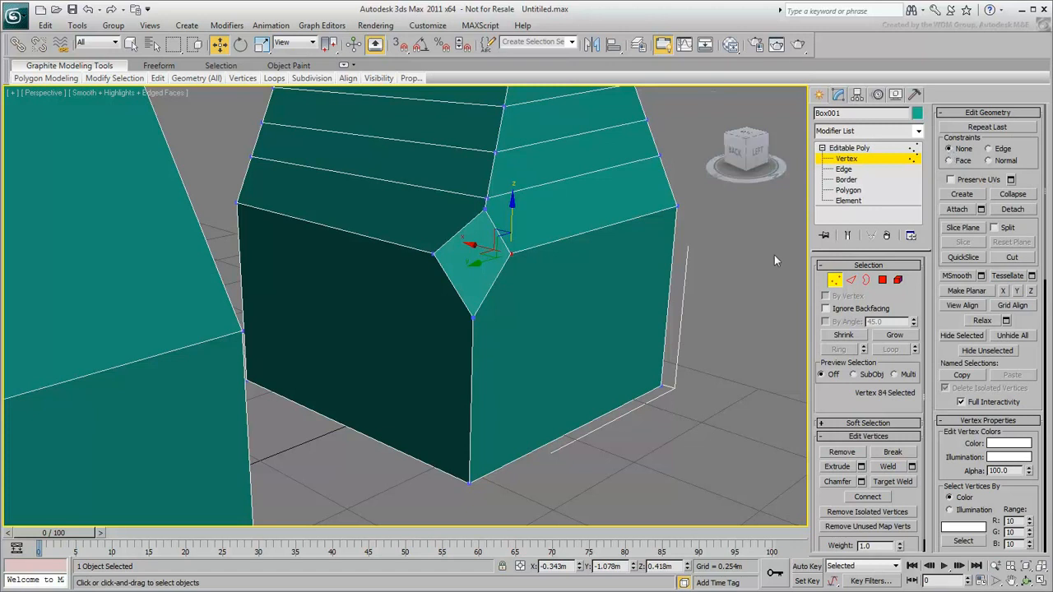
# Weld the right and lower vertices of the chamfered corner face by raising the weld threshold.
pyautogui.keyDown('ctrl'); pyautogui.click(474, 315); pyautogui.keyUp('ctrl')
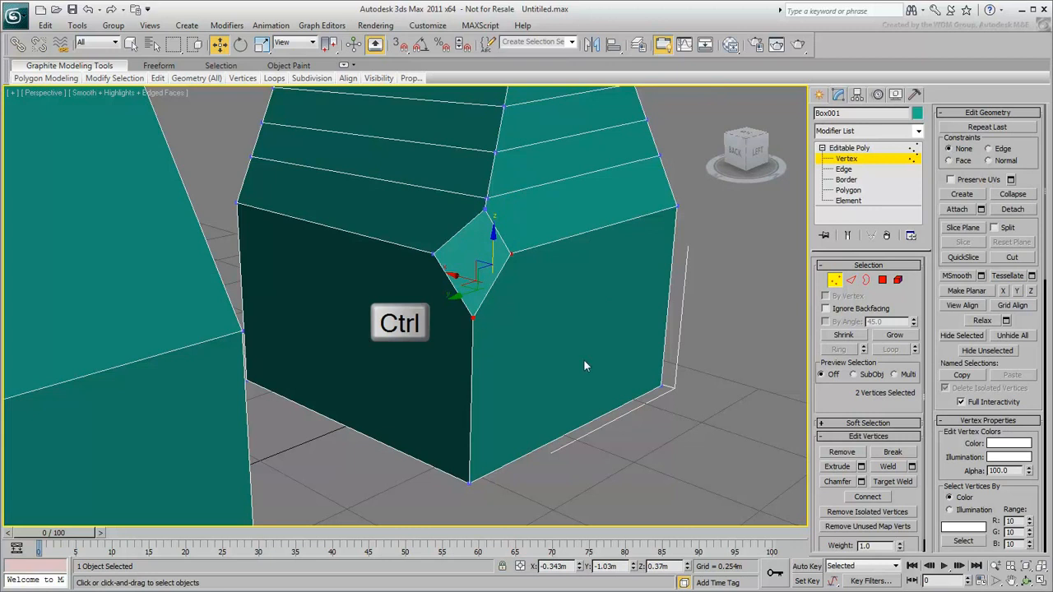
pyautogui.click(911, 467)
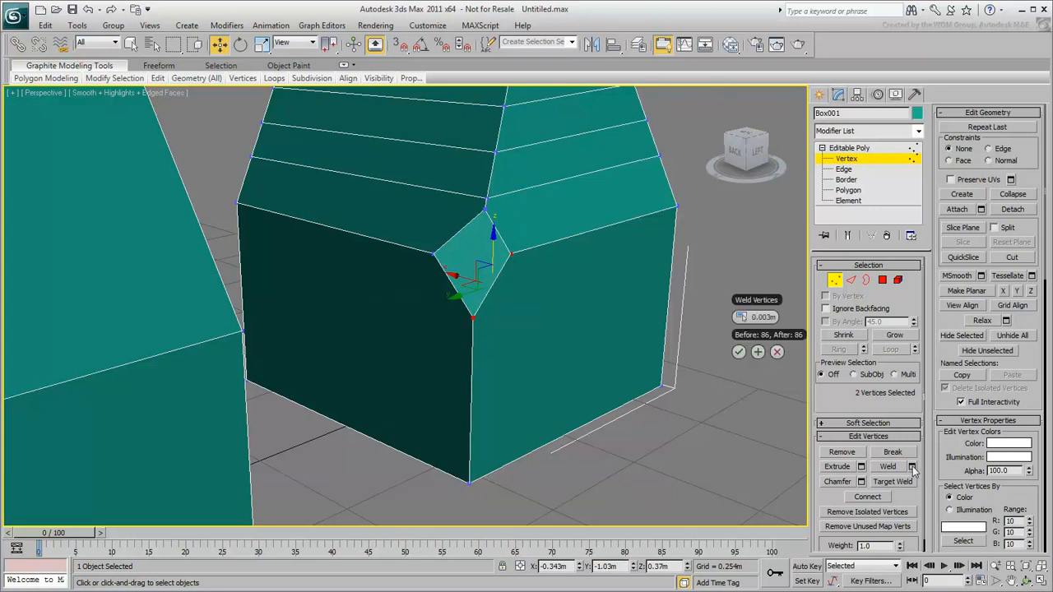
pyautogui.moveTo(712, 313); pyautogui.dragTo(840, 313)
pyautogui.click(711, 347)
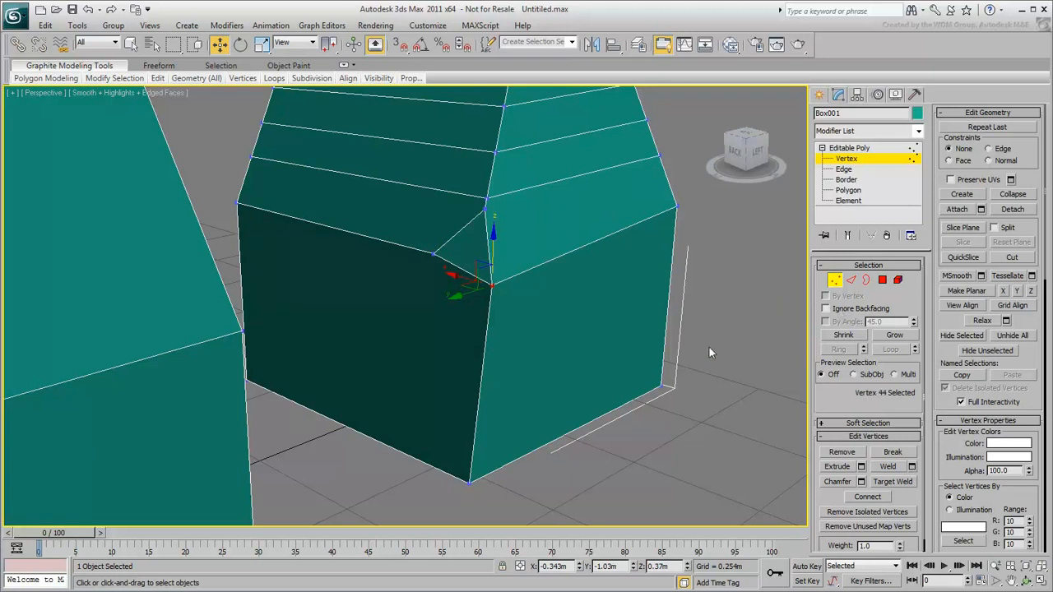
# Target-weld the chamfered corner's top vertex to its left vertex, and that vertex to the previously welded one.
pyautogui.click(893, 483)
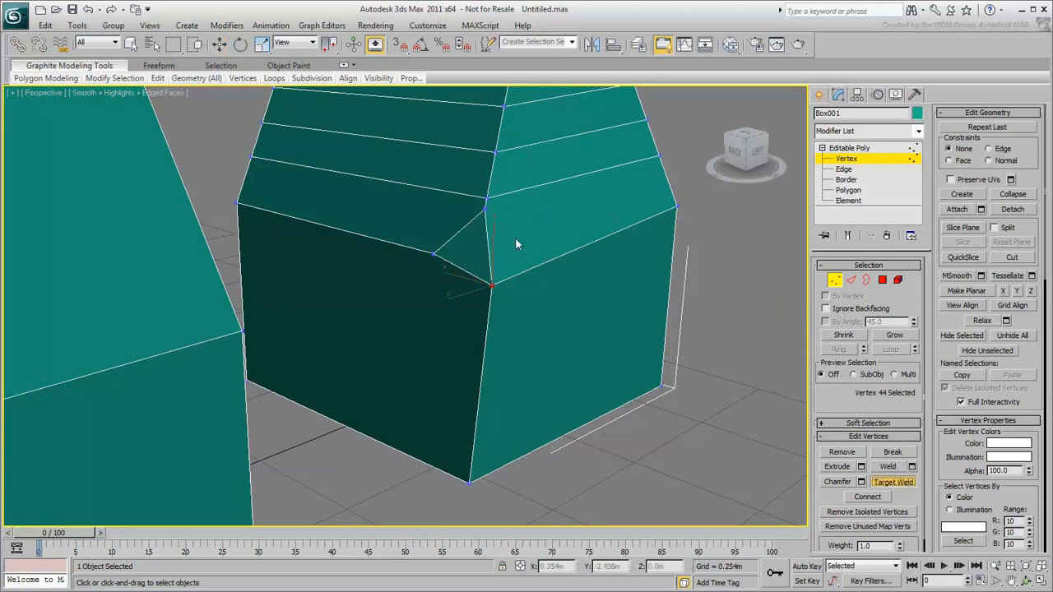
pyautogui.click(484, 210)
pyautogui.click(434, 253)
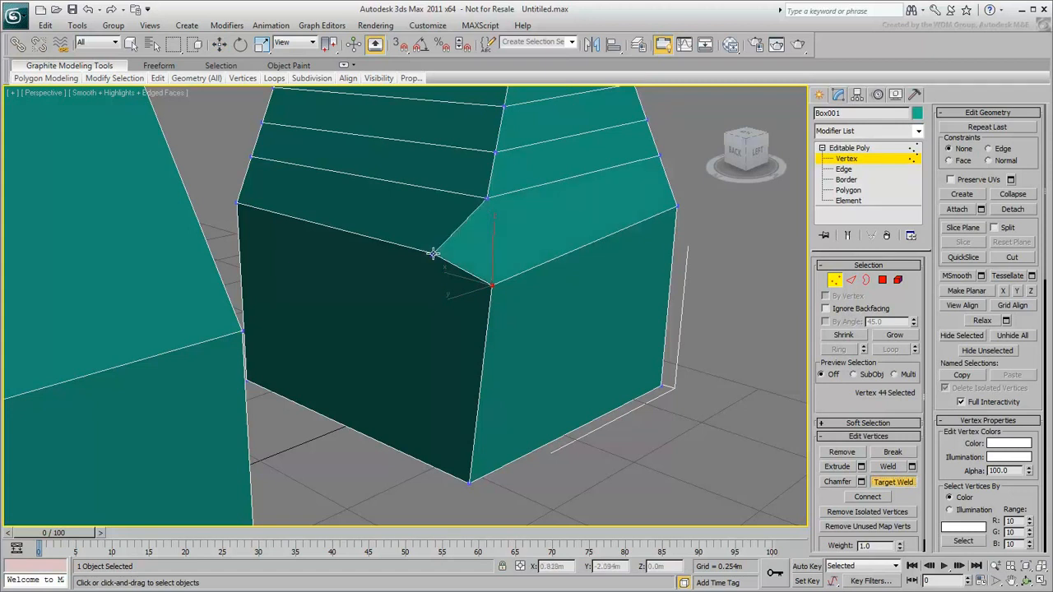
pyautogui.click(491, 285)
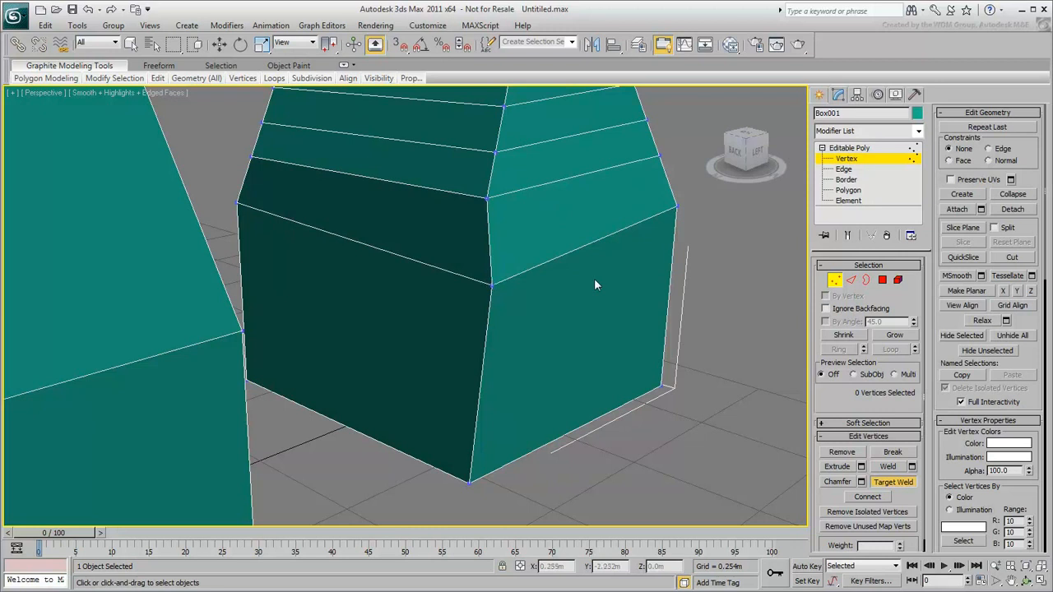
# Cut new edges from the cloned base's bottom edge up into the second sloped band and across to its right edge.
pyautogui.click(1006, 258)
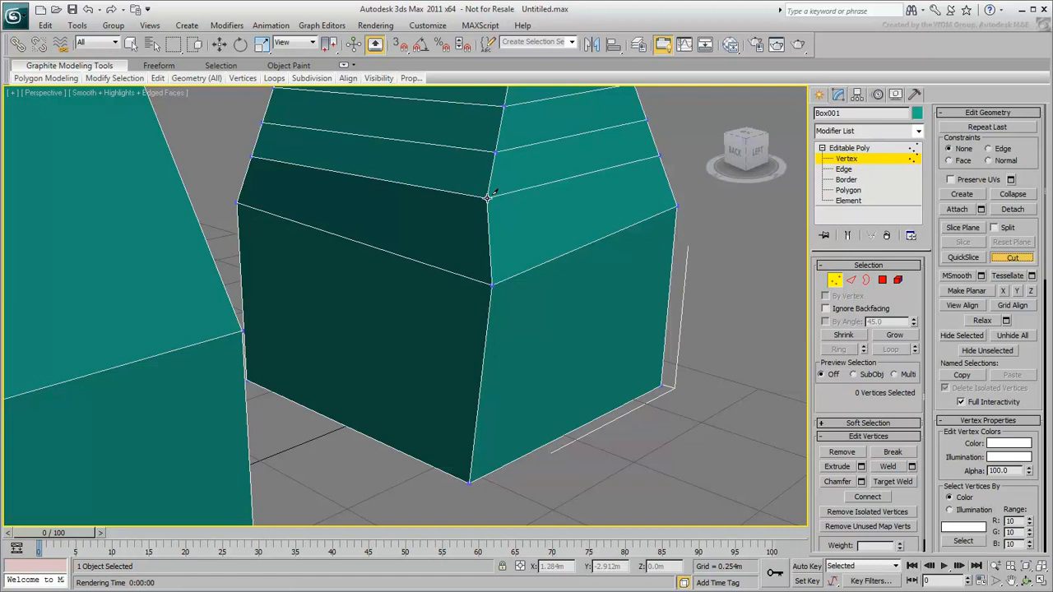
pyautogui.click(581, 427)
pyautogui.click(574, 251)
pyautogui.click(572, 177)
pyautogui.click(568, 158)
pyautogui.click(648, 127)
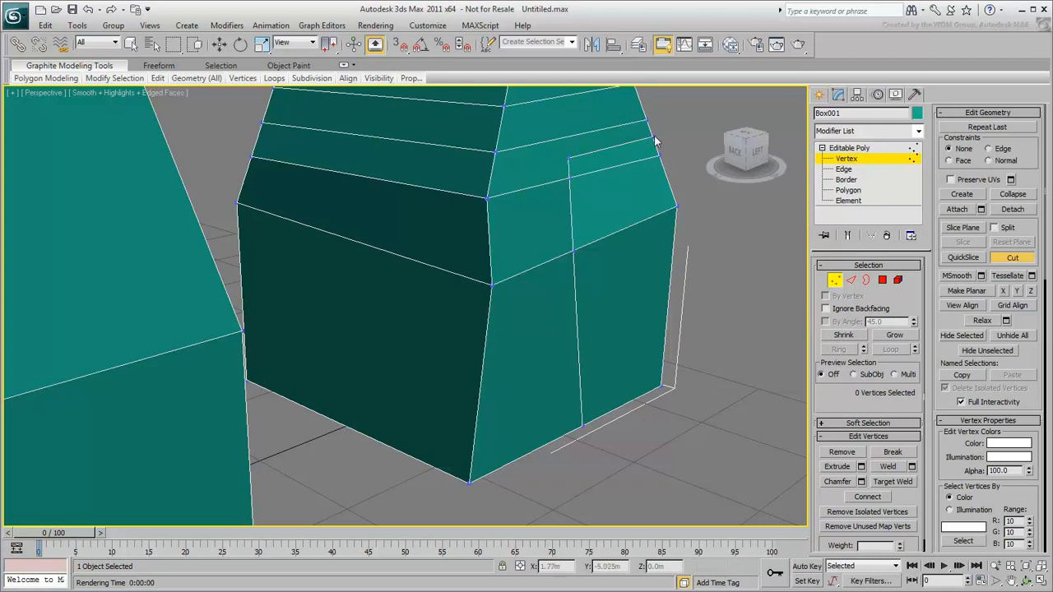
# Cut an edge from the new vertex inside the sloped band to the nearby corner vertex on its left, finishing the cut.
pyautogui.click(571, 157)
pyautogui.click(494, 151)
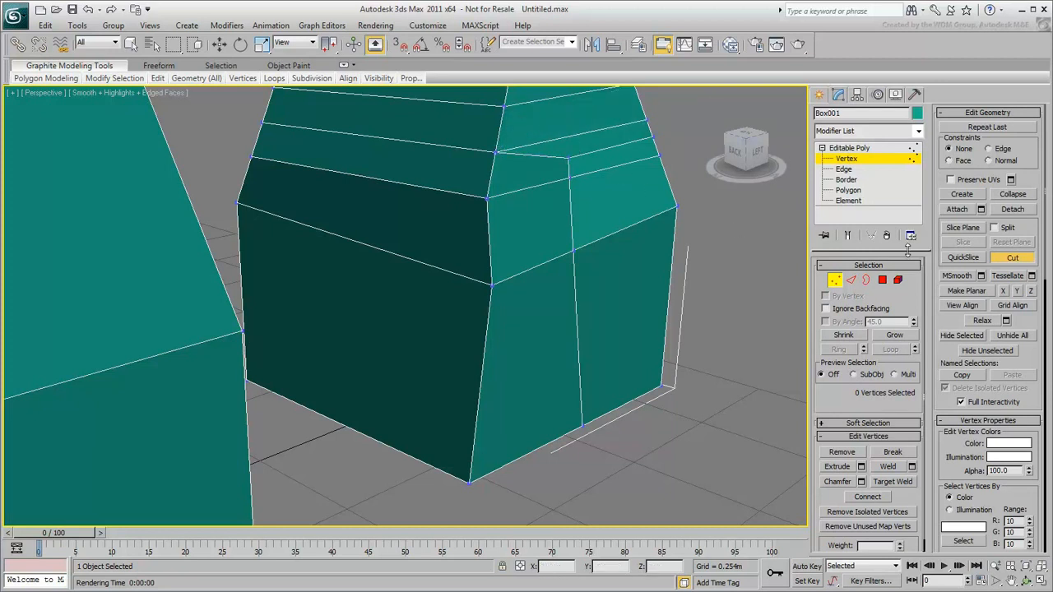
pyautogui.click(1003, 259)
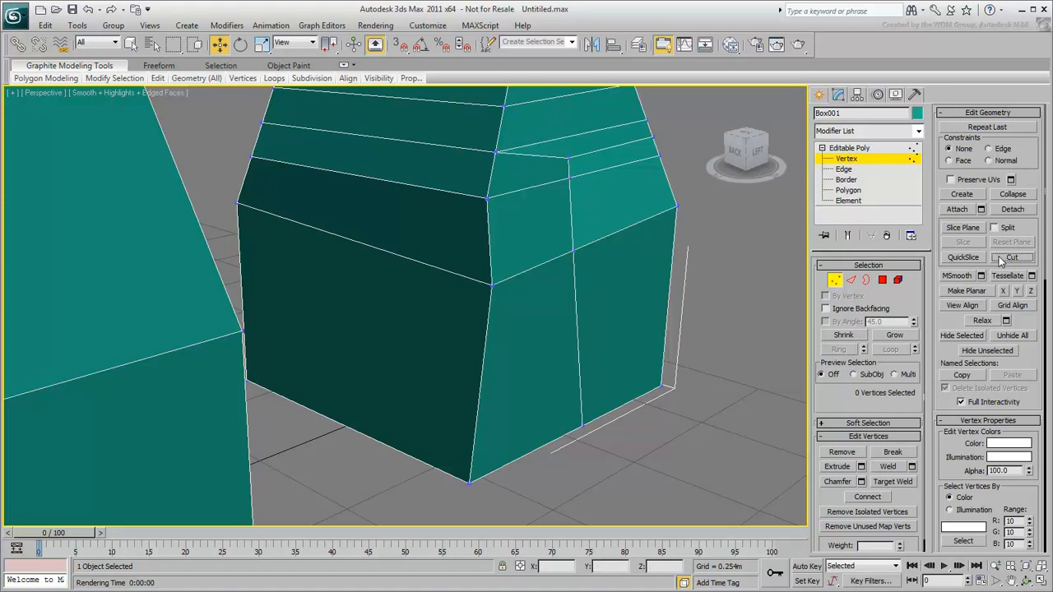
pyautogui.press('z')
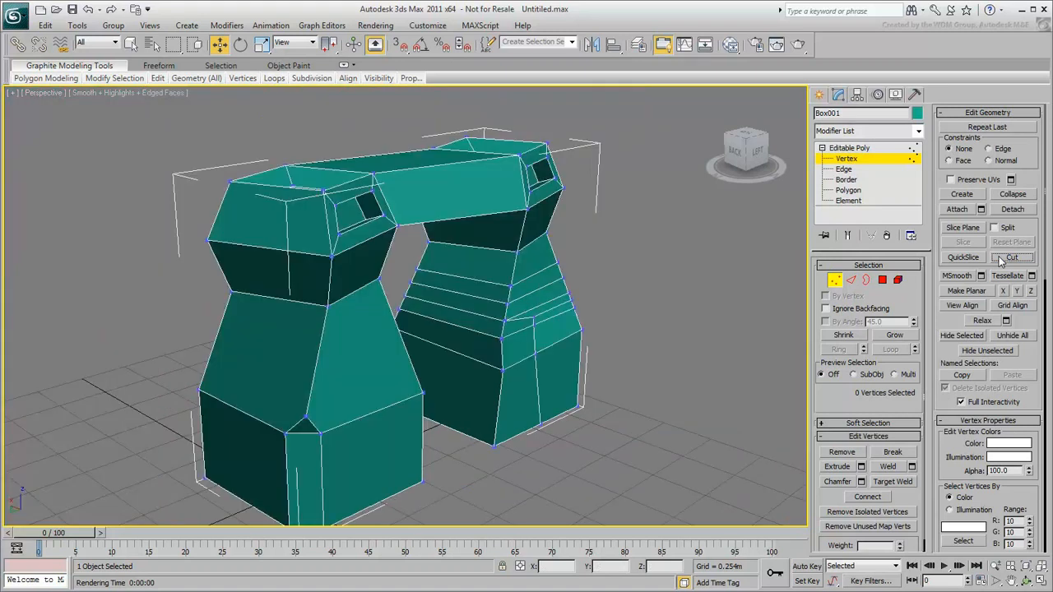
pyautogui.keyDown('alt'); pyautogui.moveTo(696, 280); pyautogui.dragTo(654, 267, button='middle'); pyautogui.keyUp('alt')
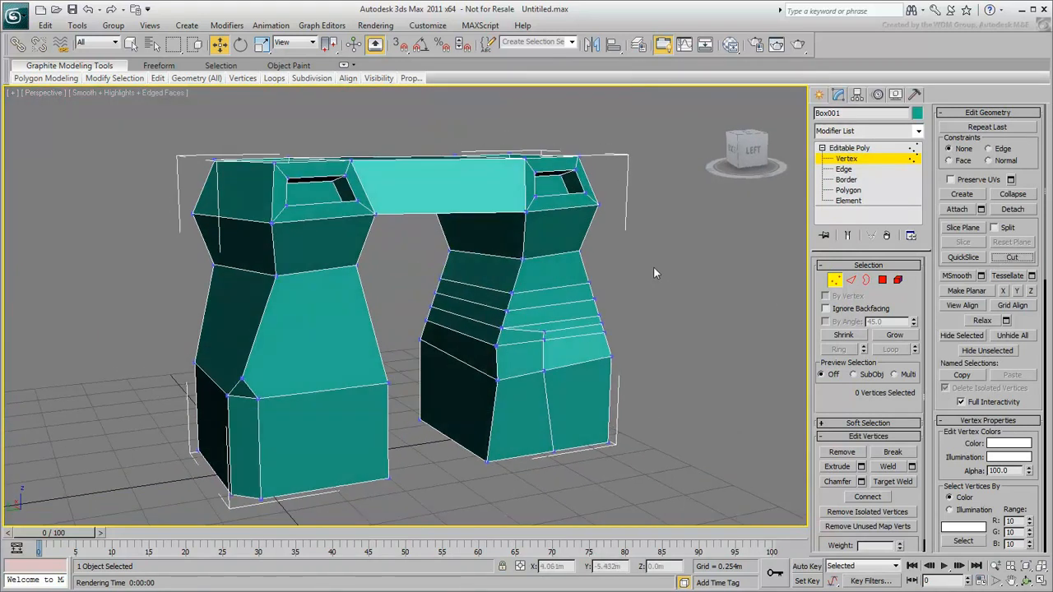